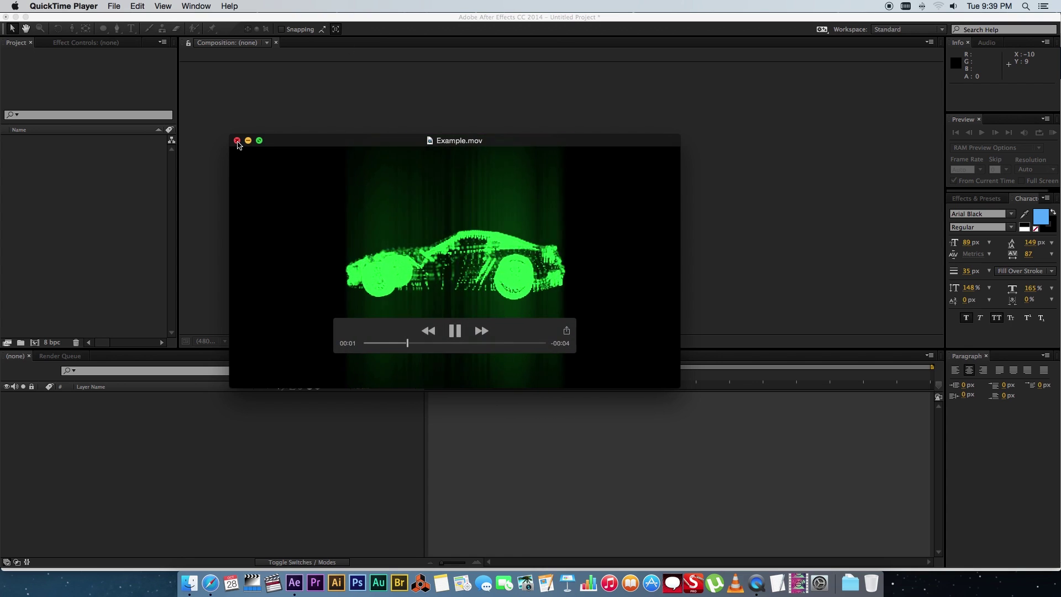
Step: Close the QuickTime preview of the finished Example.mov green car hologram
{"action": "left_click", "coordinate": [237, 141]}
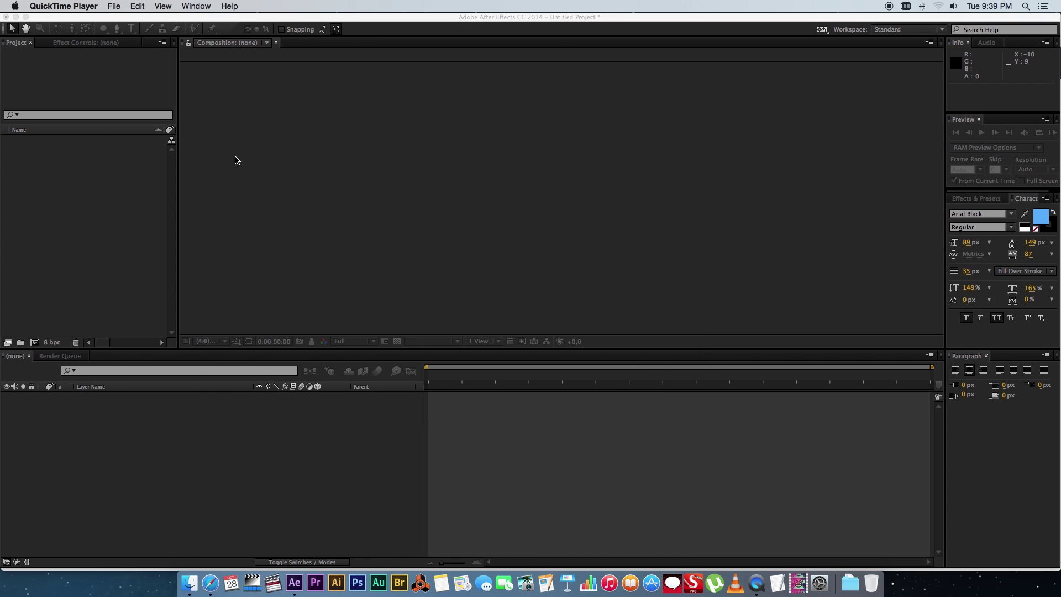
Step: Create Comp 1 with the HDTV 1080 25 preset and a 0:00:05:00 duration
{"action": "left_click", "coordinate": [34, 343]}
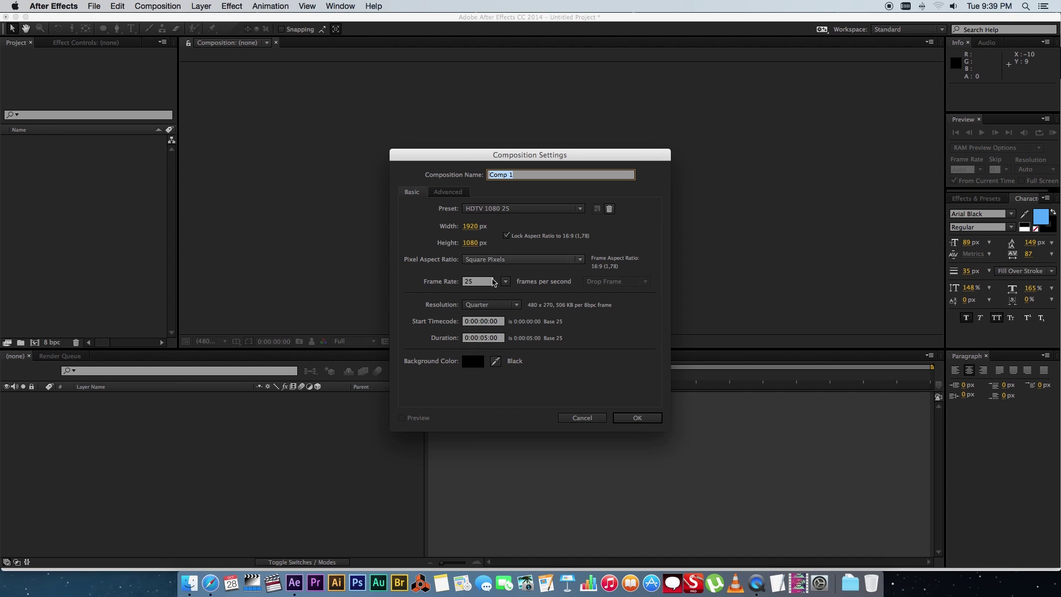
{"action": "left_click", "coordinate": [629, 420]}
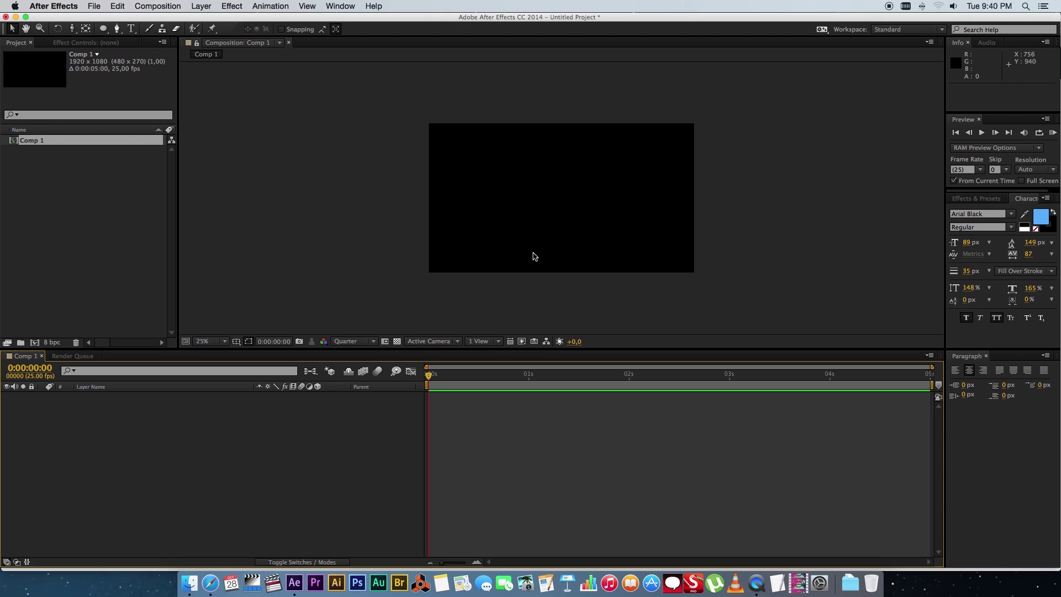
Step: Import the 599obj.obj car model file into the project
{"action": "left_click", "coordinate": [86, 237]}
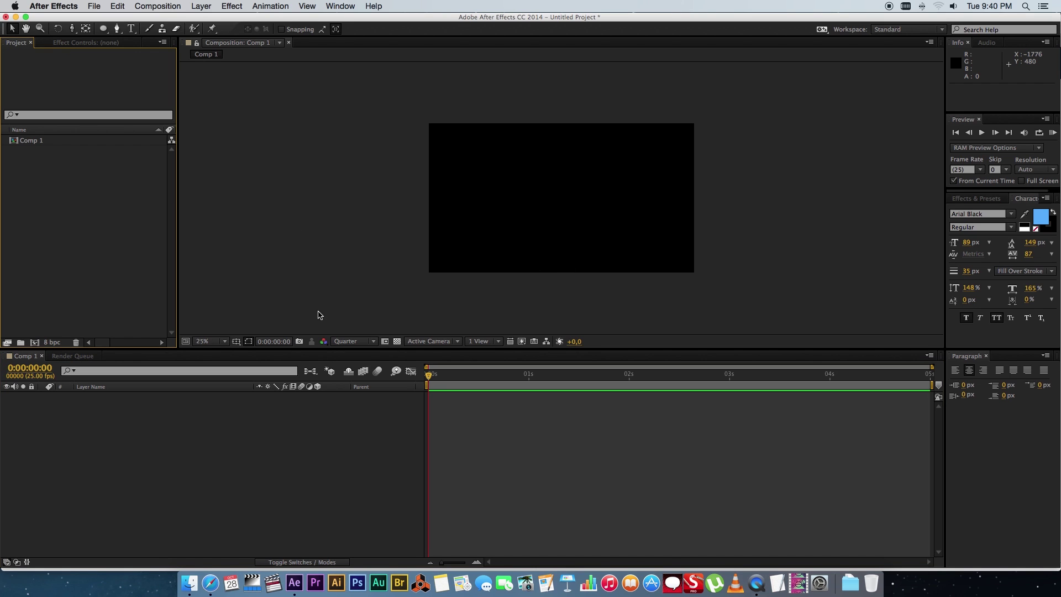
{"action": "double_click", "coordinate": [145, 265]}
{"action": "left_click", "coordinate": [561, 74]}
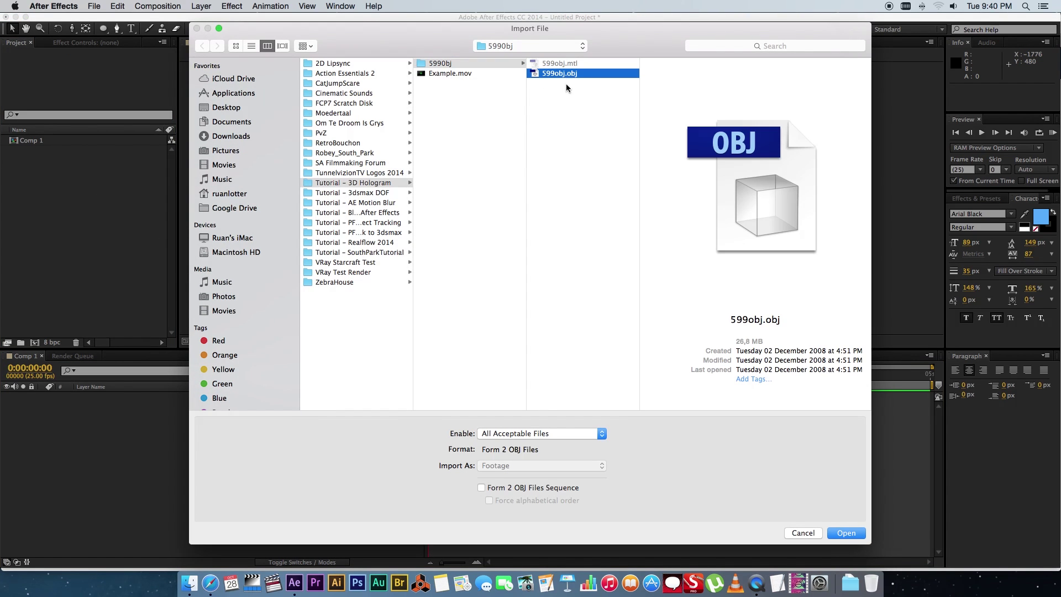
{"action": "left_click", "coordinate": [851, 535]}
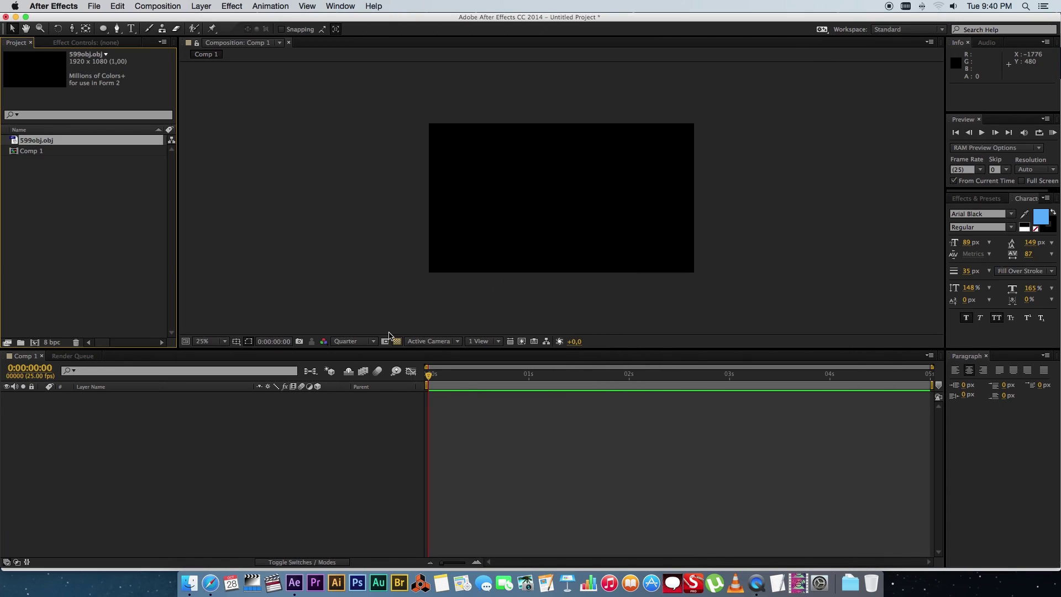
Step: Add 599obj.obj to Comp 1 as a layer and turn off its visibility
{"action": "left_click_drag", "start_coordinate": [42, 143], "coordinate": [124, 441]}
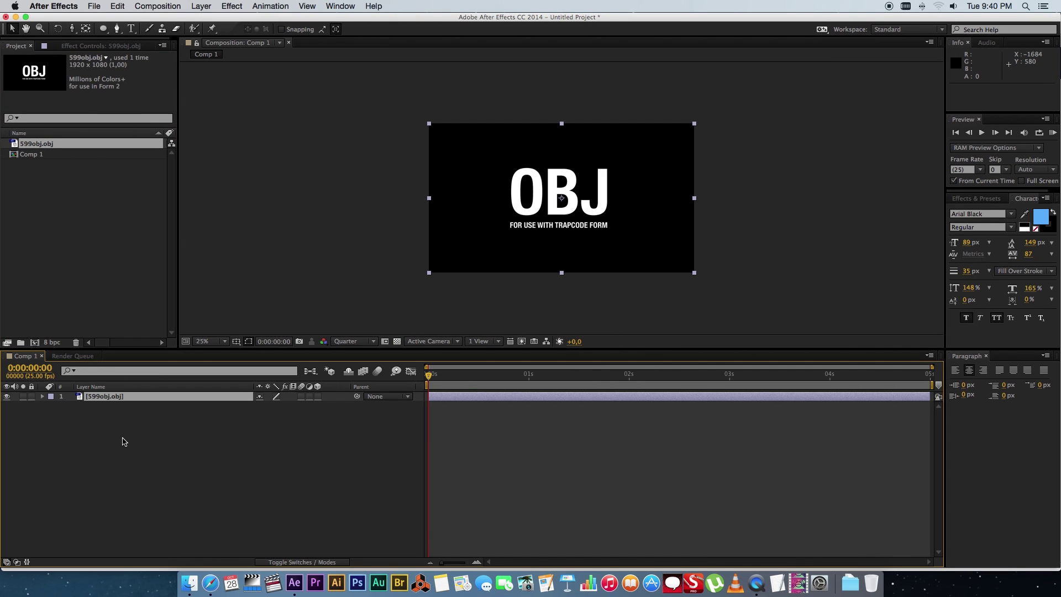
{"action": "left_click", "coordinate": [6, 396]}
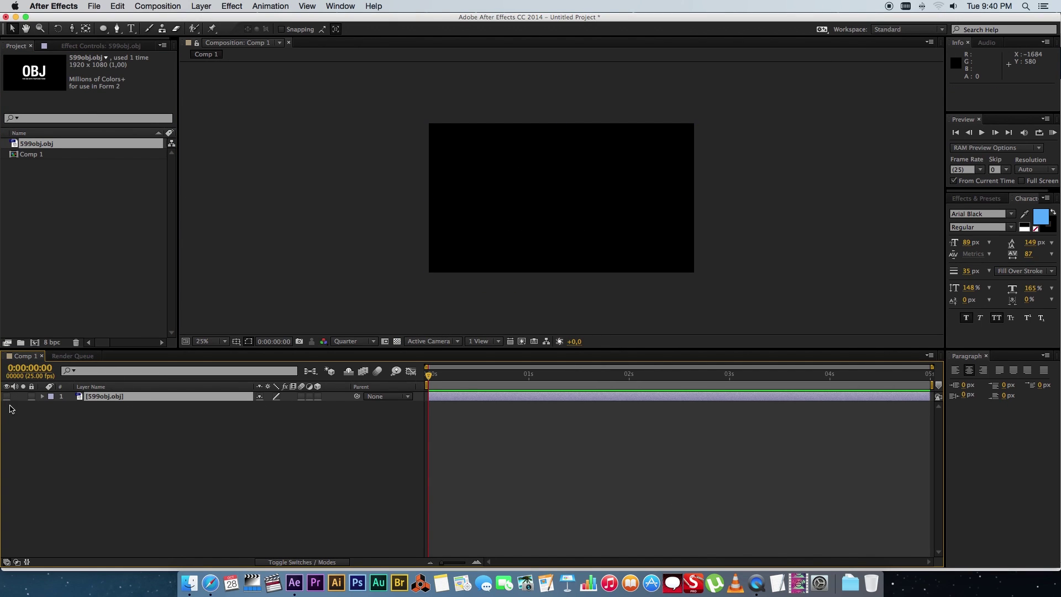
{"action": "left_click", "coordinate": [109, 438]}
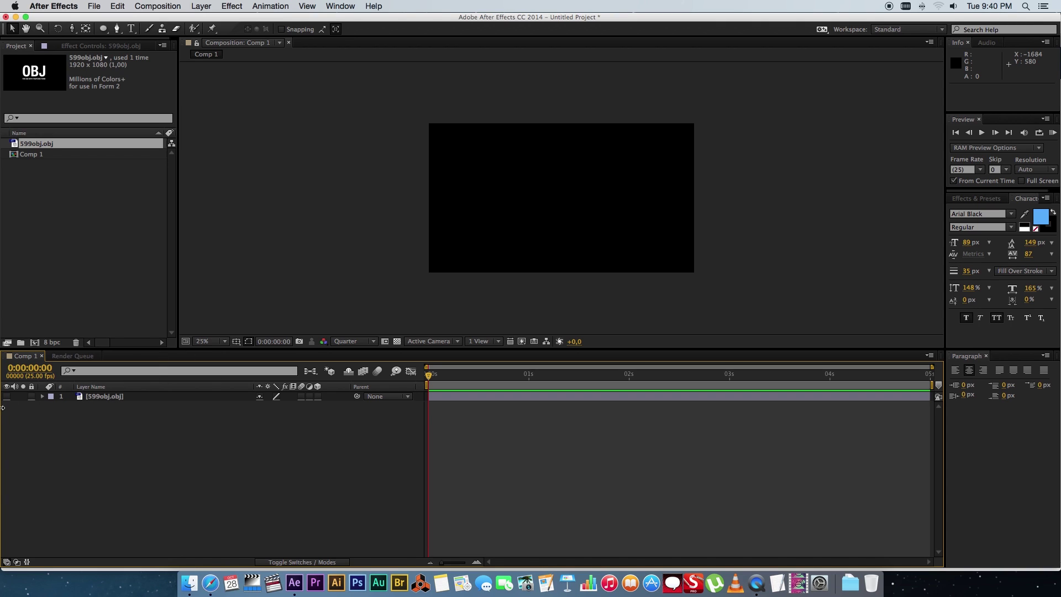
Step: Add a comp-size 1920×1080 bright green solid, Green Solid 1, above the model layer
{"action": "right_click", "coordinate": [164, 443]}
{"action": "mouse_move", "coordinate": [222, 450]}
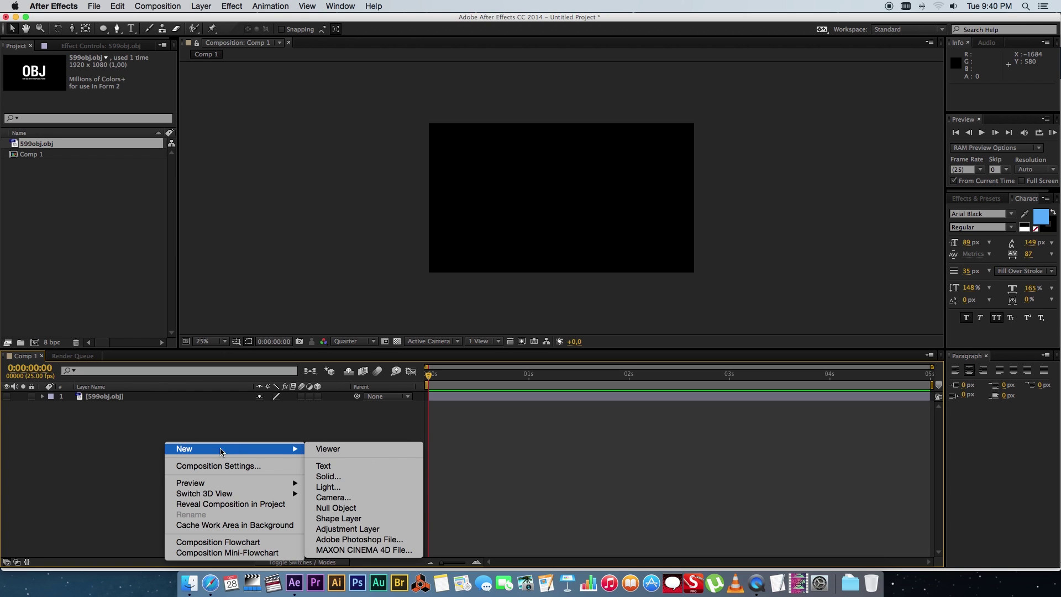
{"action": "left_click", "coordinate": [340, 479]}
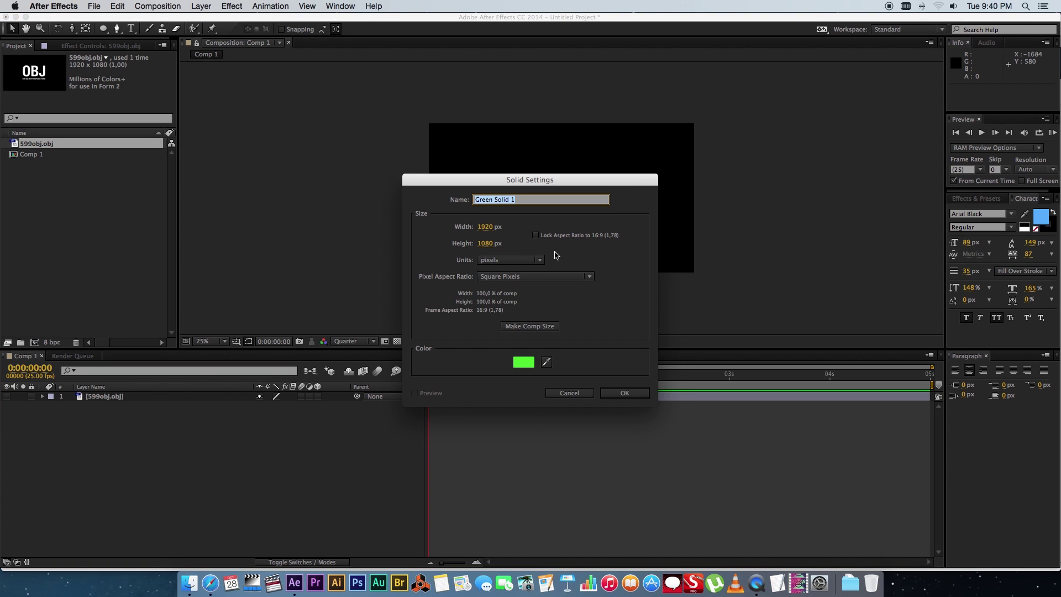
{"action": "left_click", "coordinate": [528, 326]}
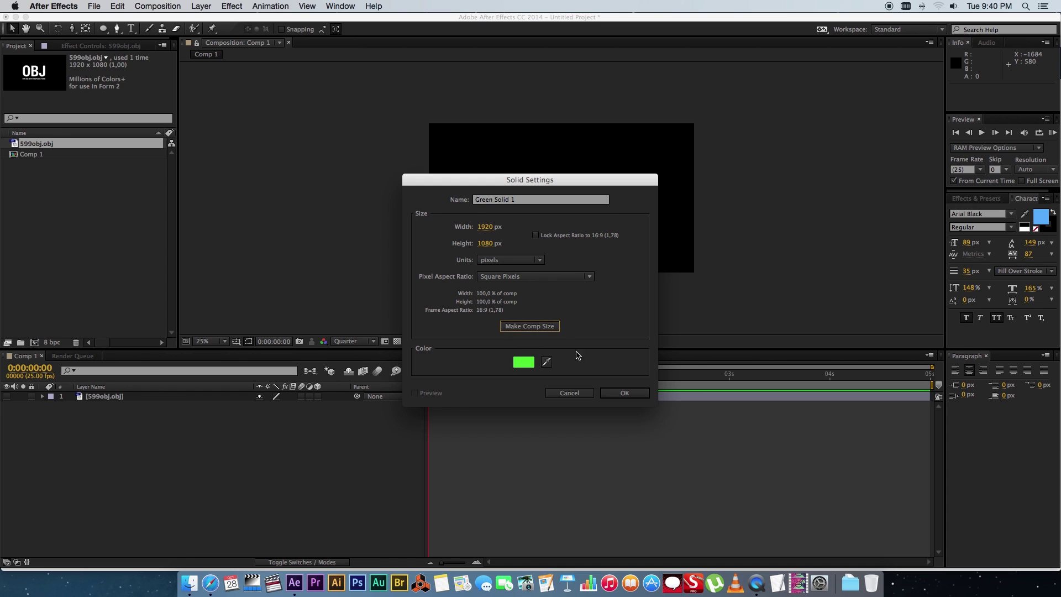
{"action": "left_click", "coordinate": [622, 394]}
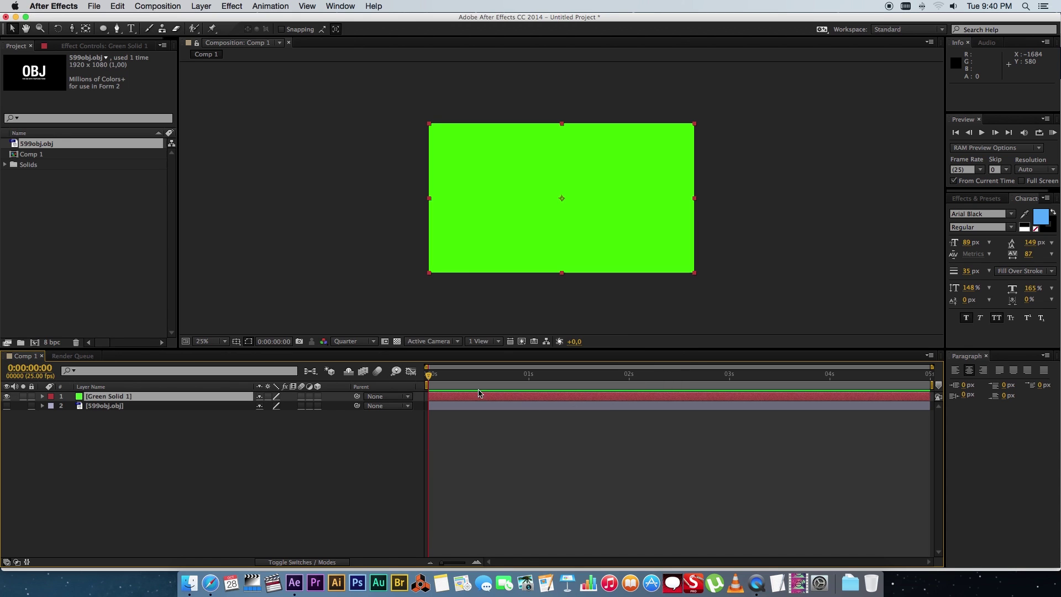
{"action": "right_click", "coordinate": [108, 401]}
{"action": "mouse_move", "coordinate": [165, 315]}
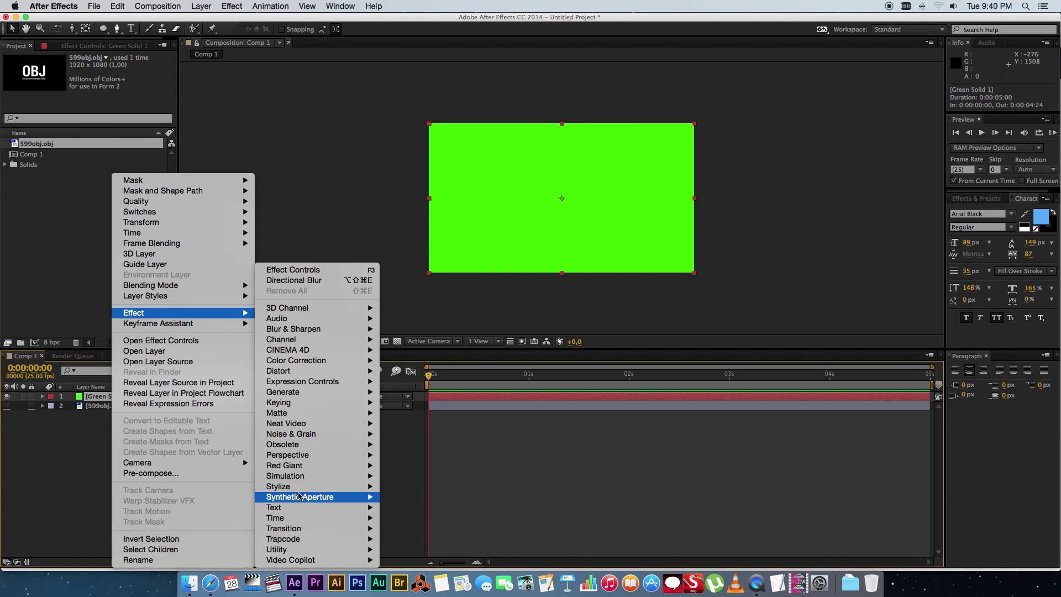
Step: Apply Trapcode Form to the green solid and set its Base Form to OBJ Model
{"action": "mouse_move", "coordinate": [299, 541]}
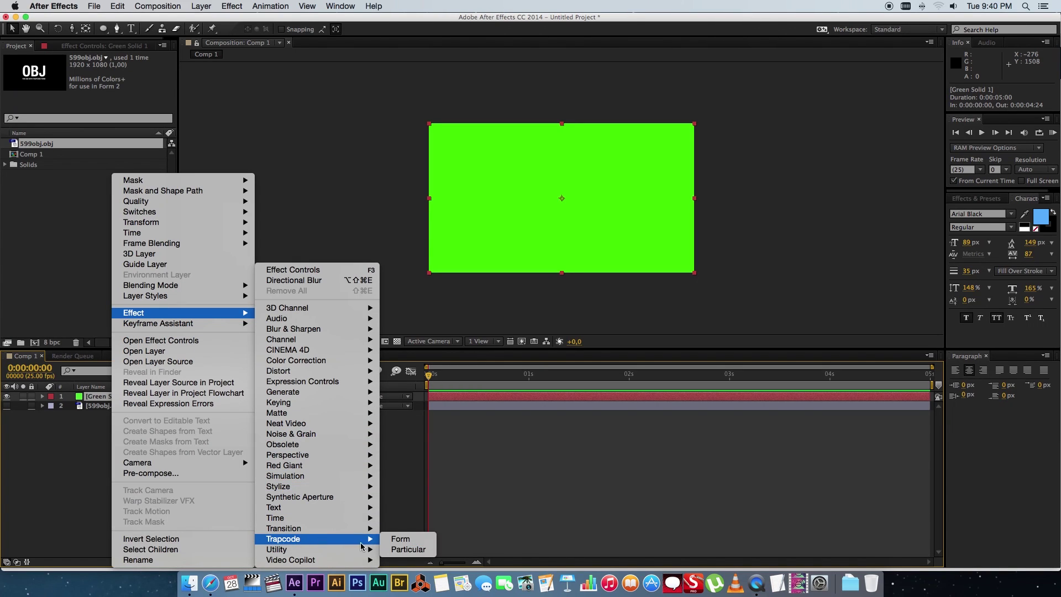
{"action": "left_click", "coordinate": [406, 539]}
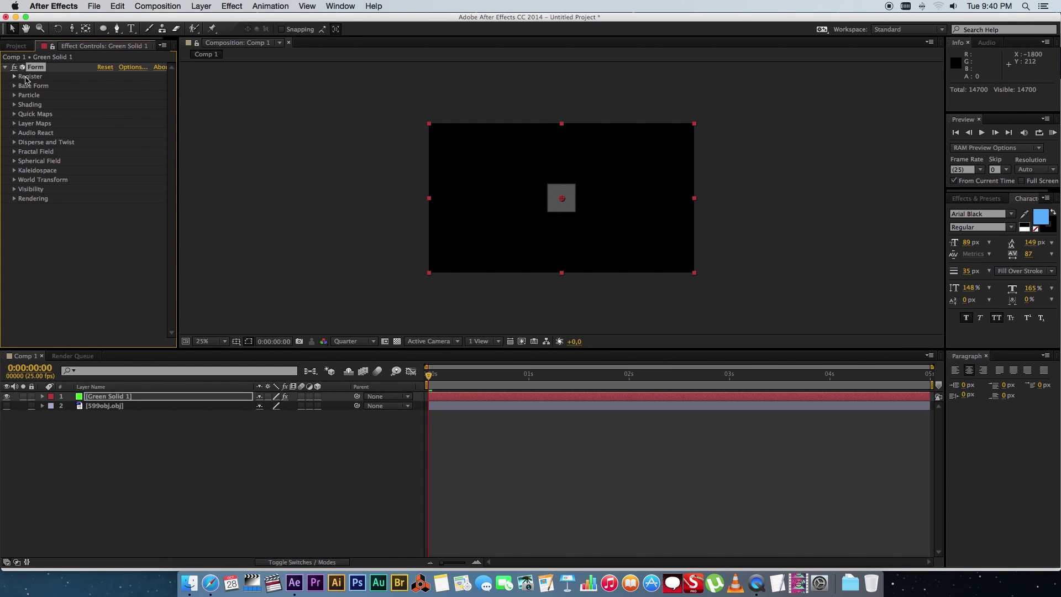
{"action": "left_click", "coordinate": [15, 86]}
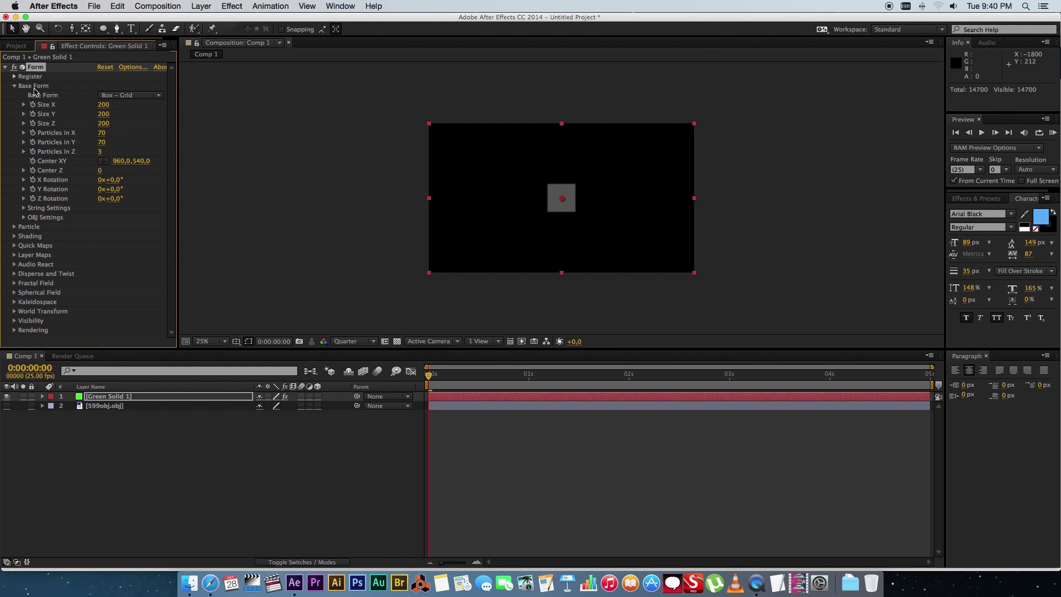
{"action": "left_click", "coordinate": [122, 98]}
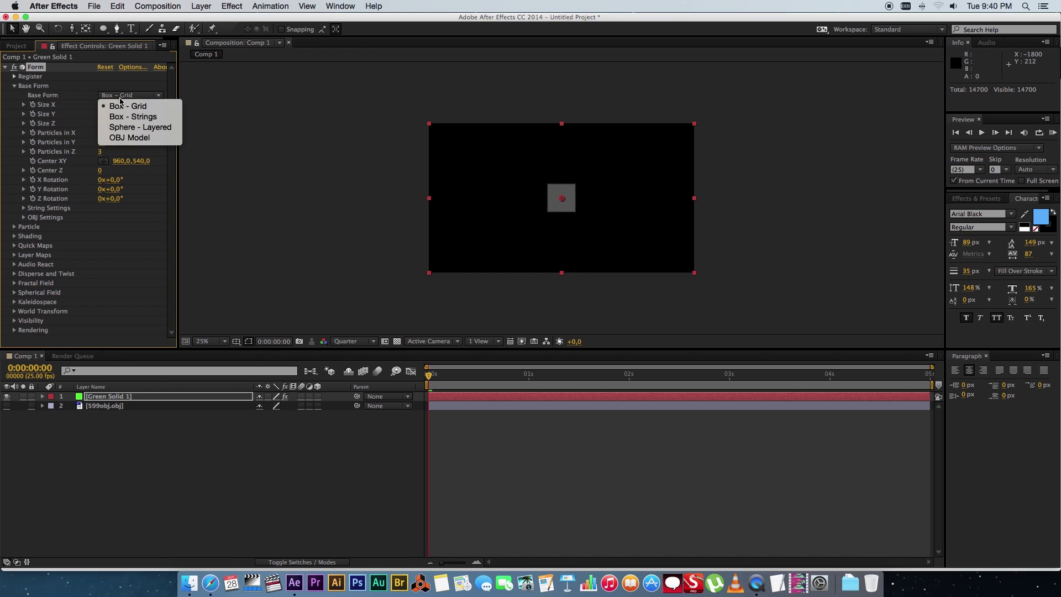
{"action": "left_click", "coordinate": [144, 139]}
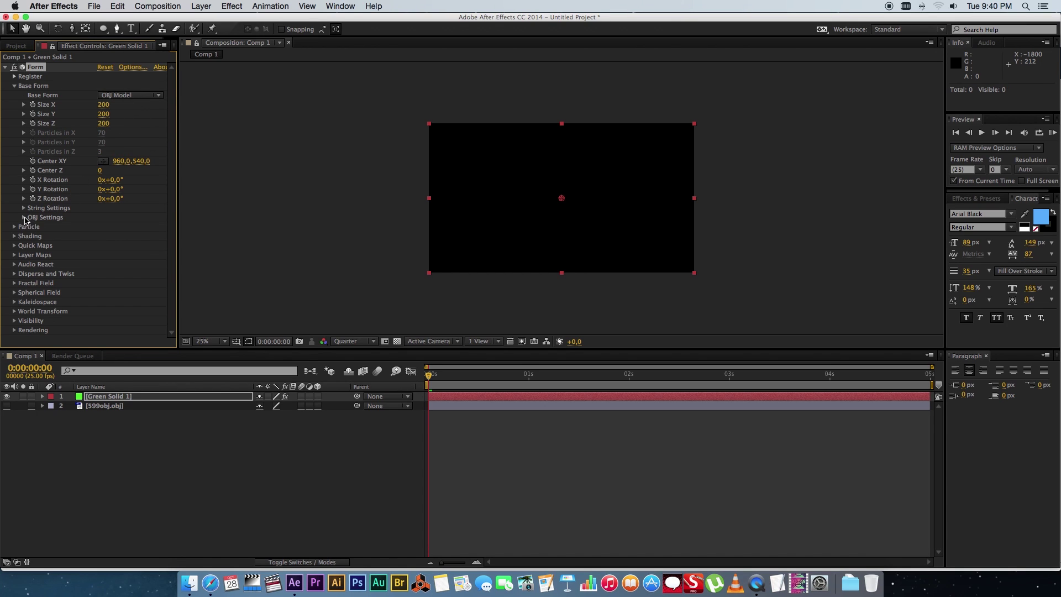
Step: Choose 599obj.obj as Form's 3D model and fit the composition in the viewer
{"action": "left_click", "coordinate": [25, 217]}
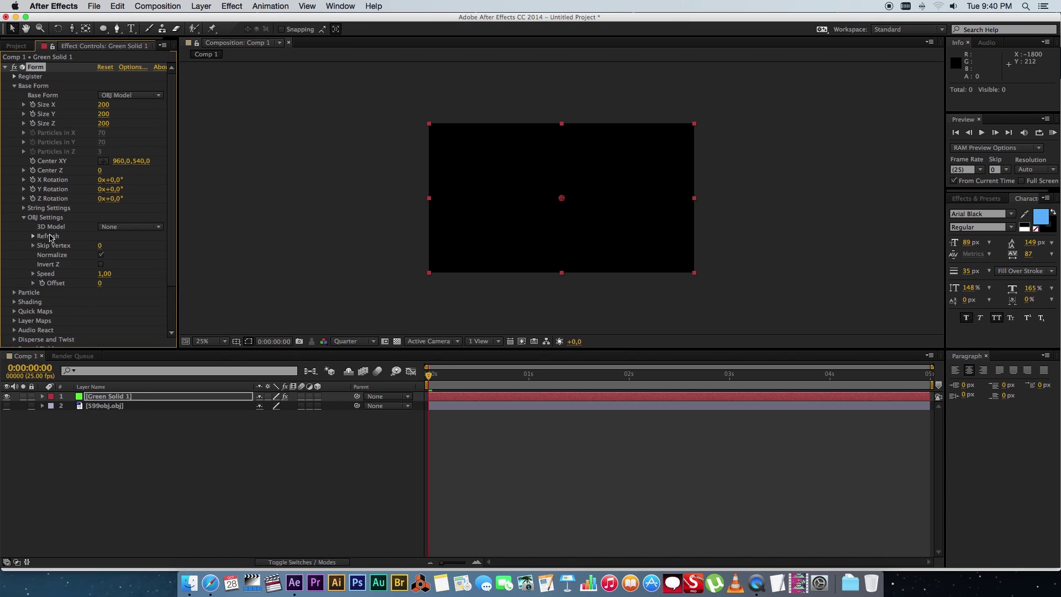
{"action": "left_click", "coordinate": [109, 229]}
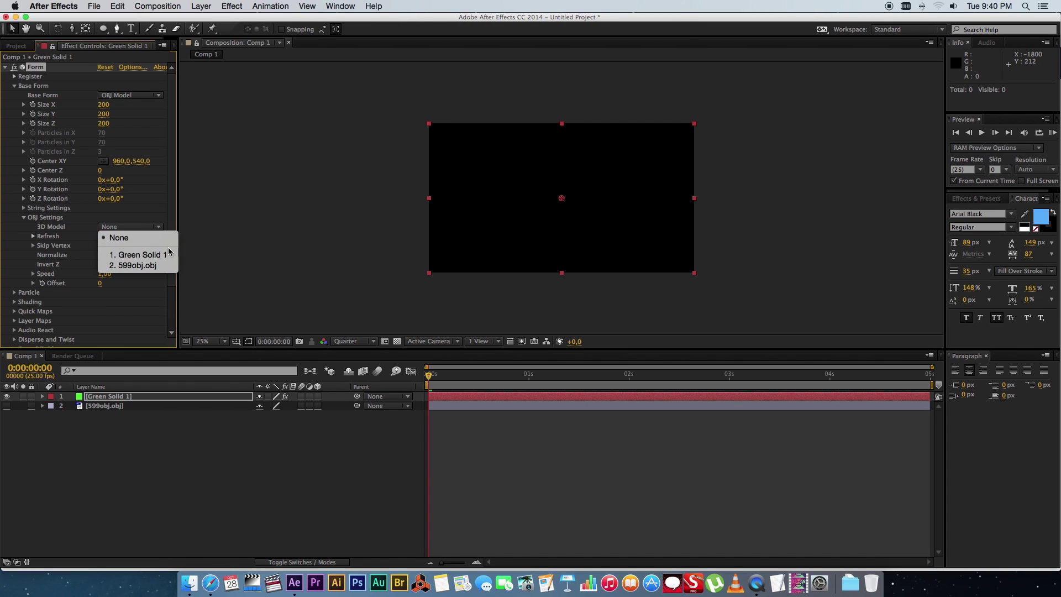
{"action": "left_click", "coordinate": [135, 265]}
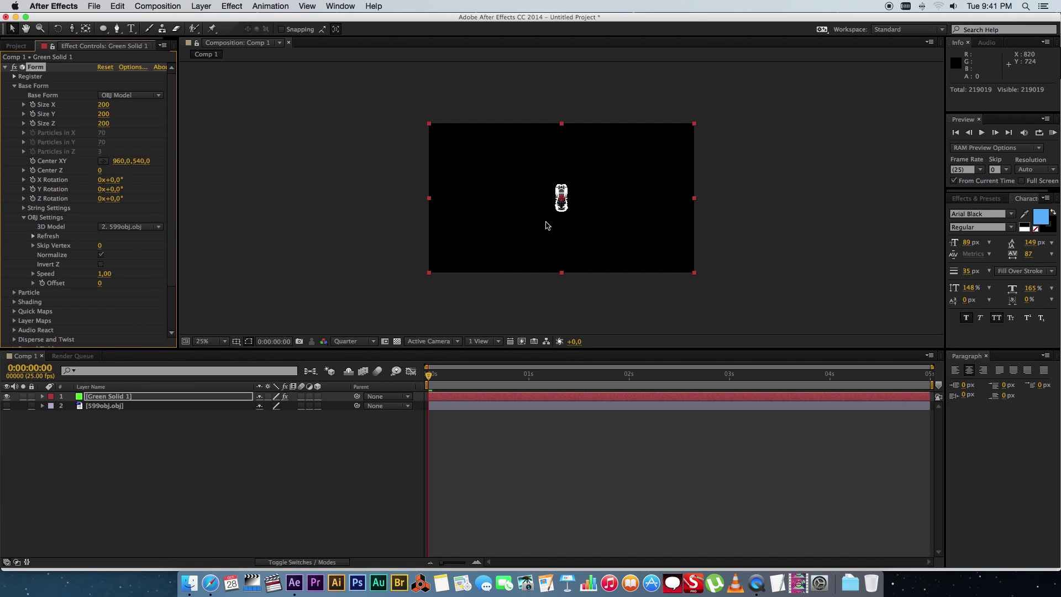
{"action": "left_click", "coordinate": [218, 341]}
{"action": "left_click", "coordinate": [210, 352]}
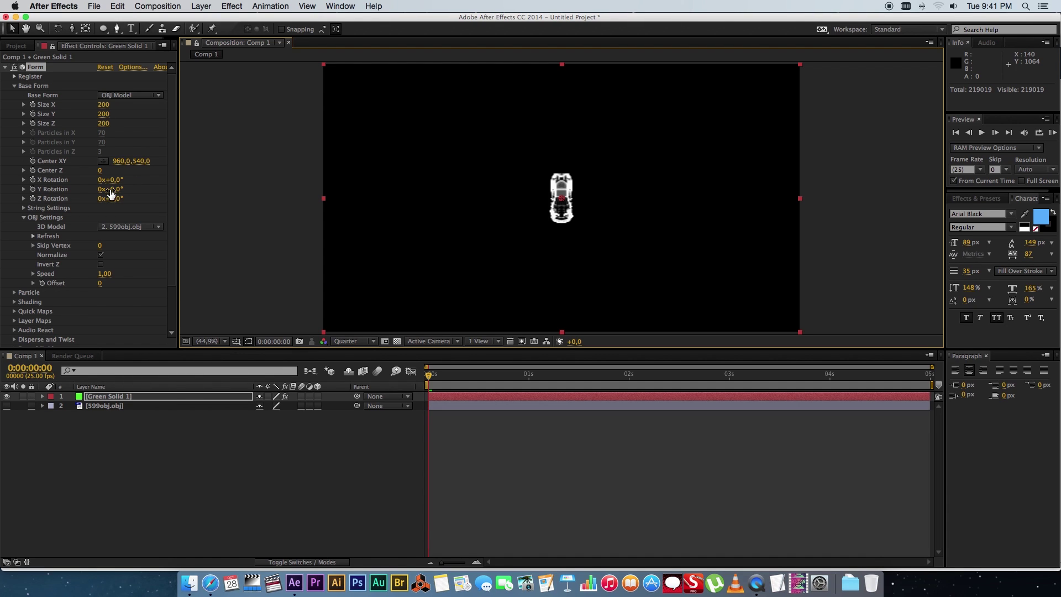
{"action": "left_click_drag", "start_coordinate": [113, 189], "coordinate": [159, 179]}
{"action": "key", "text": "super+z"}
{"action": "key", "text": "super+z"}
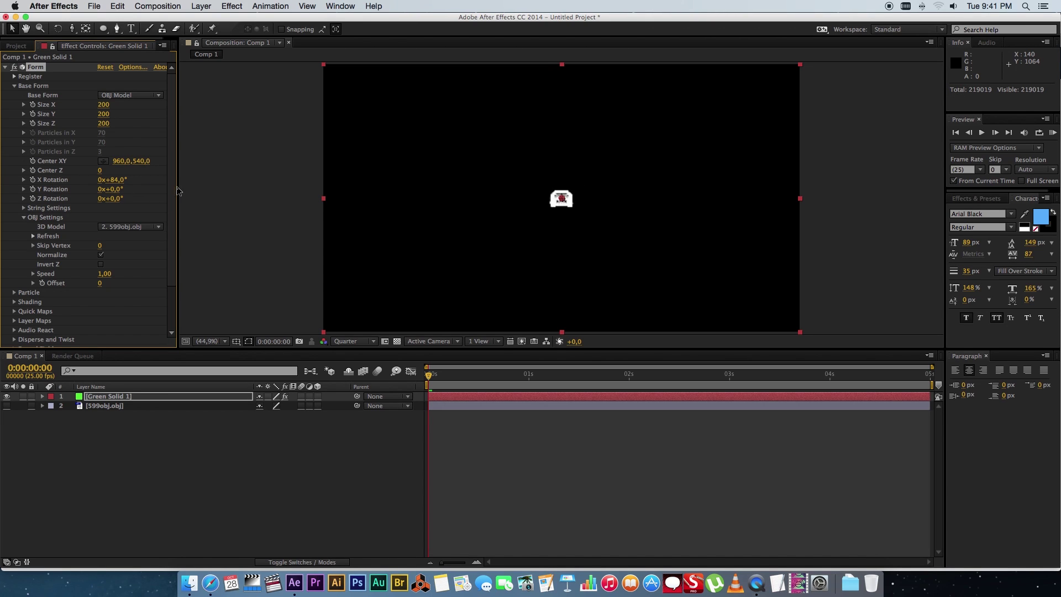
Step: Add Camera 1 and dolly it closer to the particle car
{"action": "left_click", "coordinate": [224, 460]}
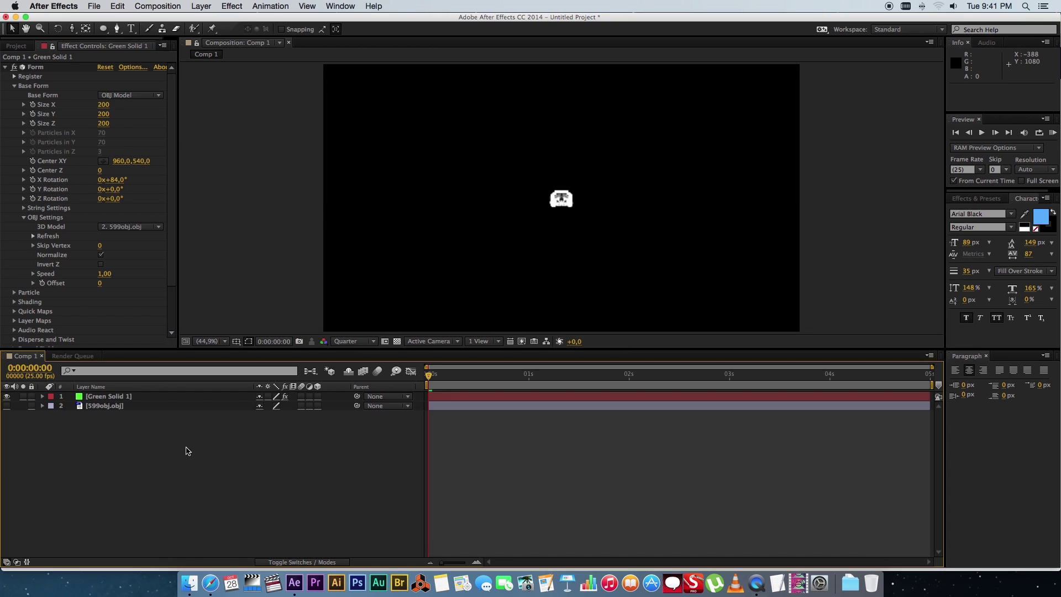
{"action": "right_click", "coordinate": [197, 443]}
{"action": "mouse_move", "coordinate": [299, 451]}
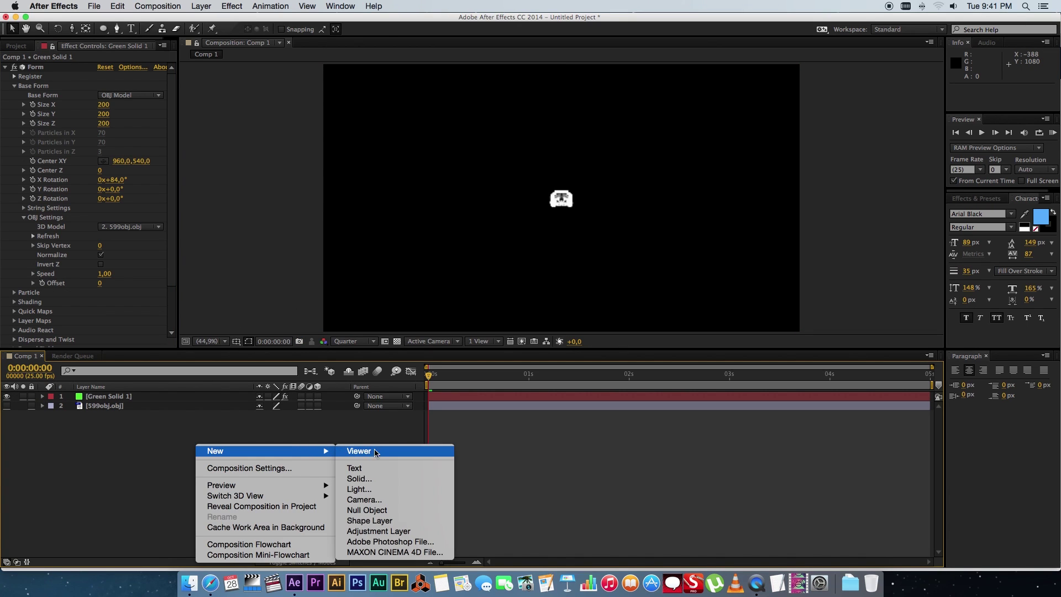
{"action": "left_click", "coordinate": [369, 501]}
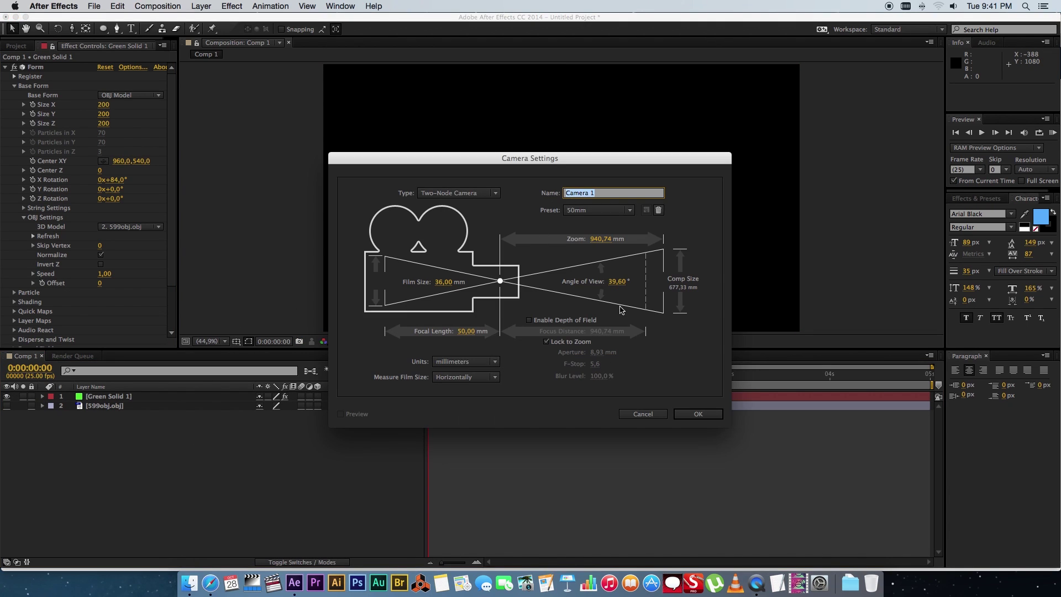
{"action": "left_click", "coordinate": [698, 414]}
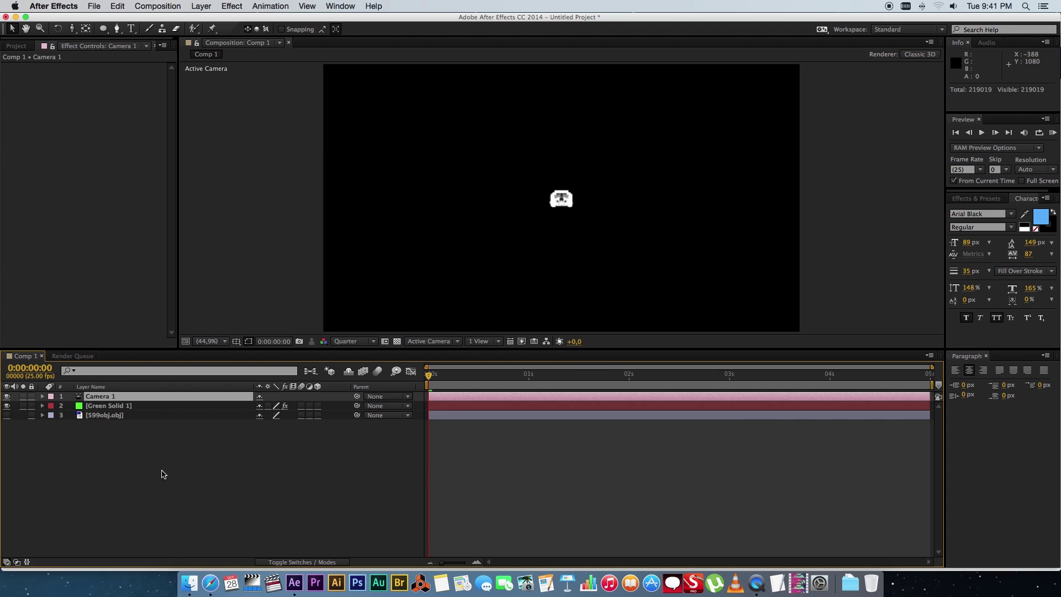
{"action": "left_click", "coordinate": [73, 30]}
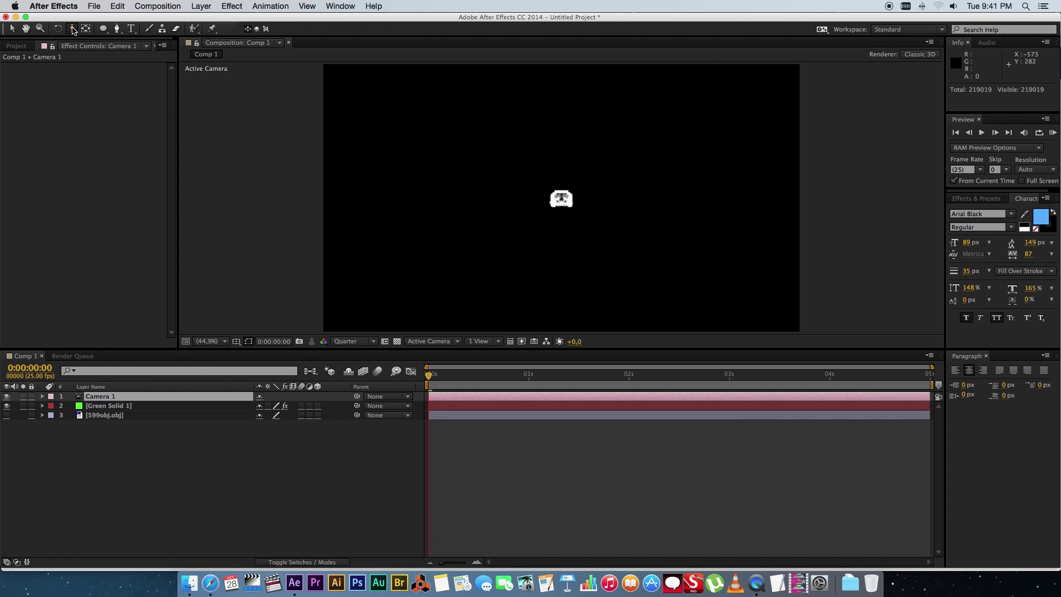
{"action": "left_click_drag", "start_coordinate": [581, 247], "coordinate": [642, 122]}
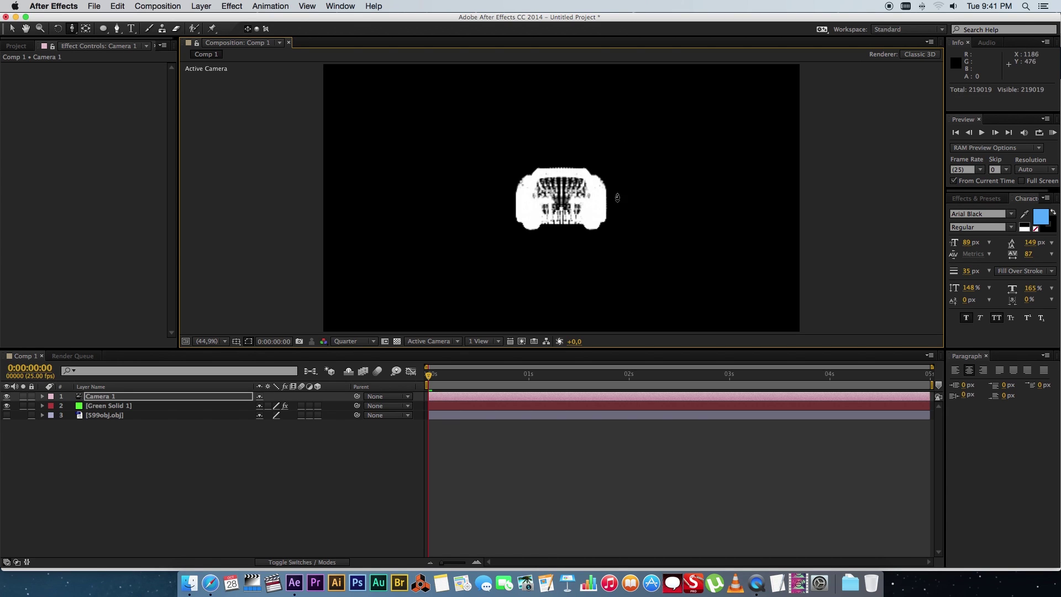
{"action": "left_click_drag", "start_coordinate": [618, 198], "coordinate": [573, 176]}
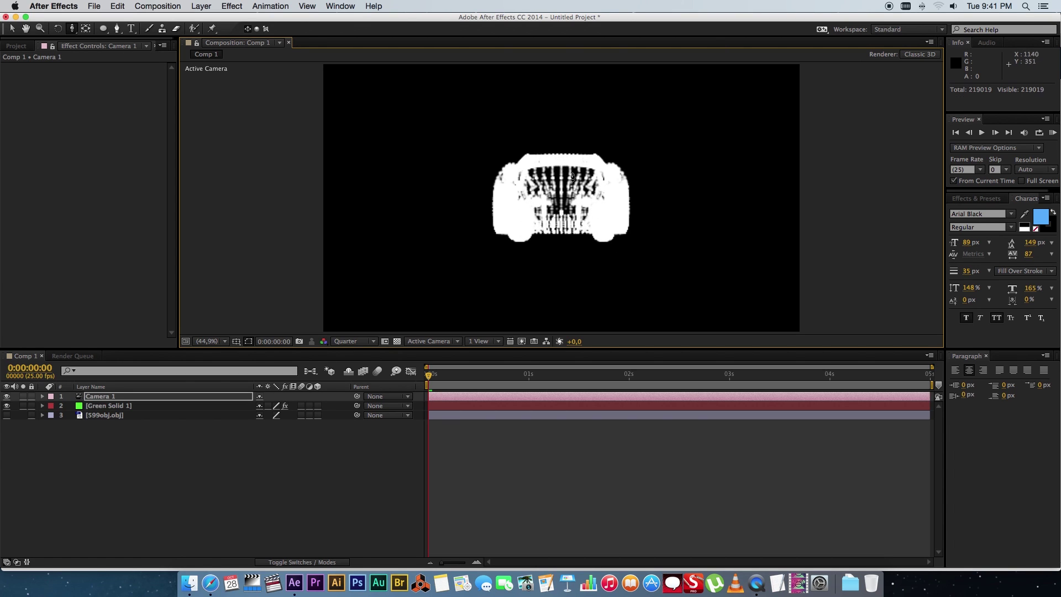
Step: Set Form's X Rotation to 100° and Z Rotation to 155° on Green Solid 1
{"action": "left_click", "coordinate": [141, 456]}
{"action": "left_click", "coordinate": [121, 405]}
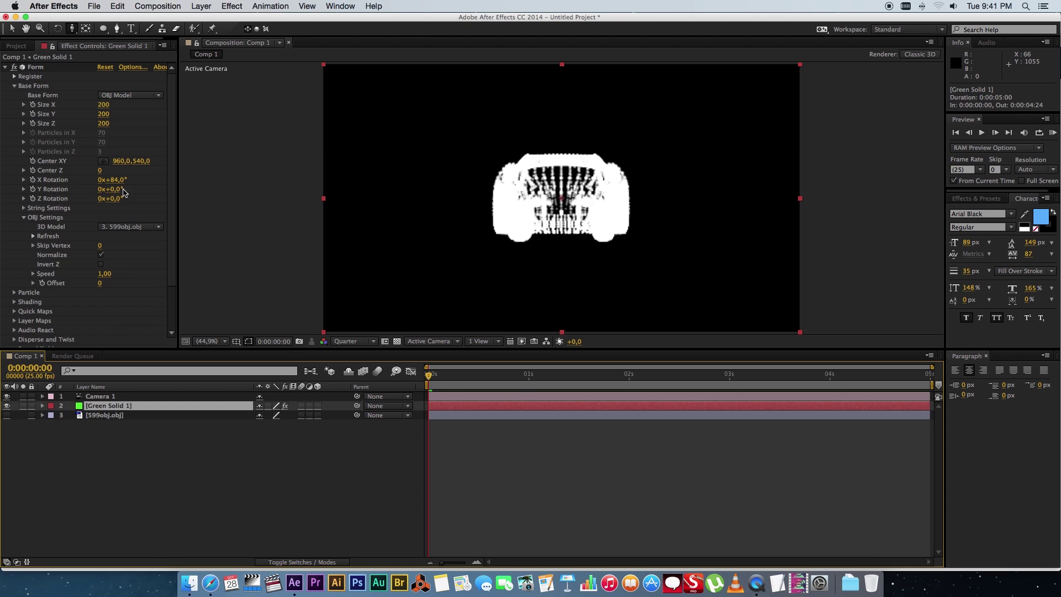
{"action": "left_click_drag", "start_coordinate": [113, 180], "coordinate": [121, 177]}
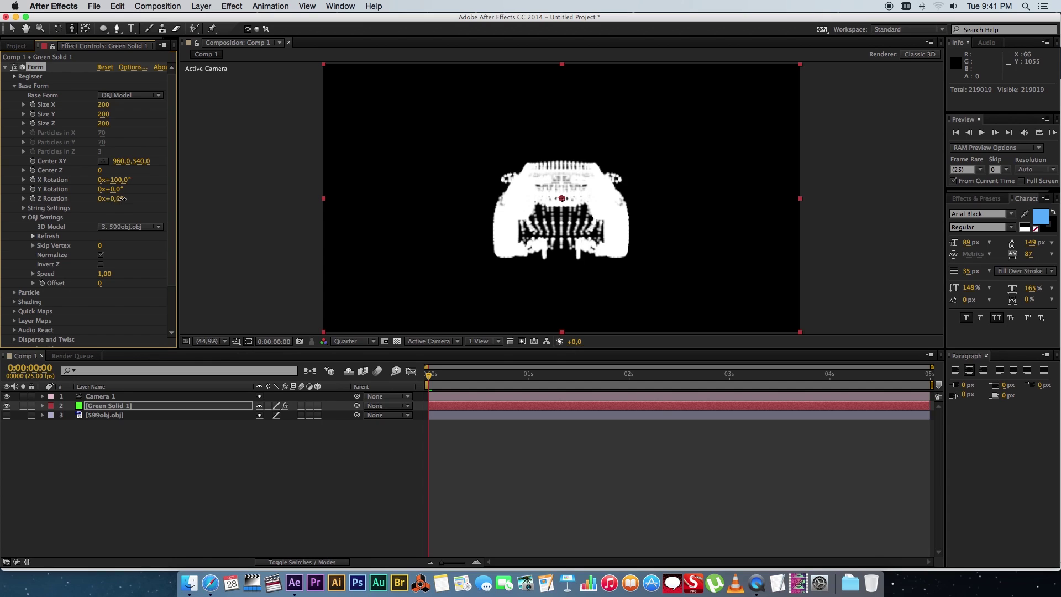
{"action": "left_click_drag", "start_coordinate": [122, 198], "coordinate": [97, 158]}
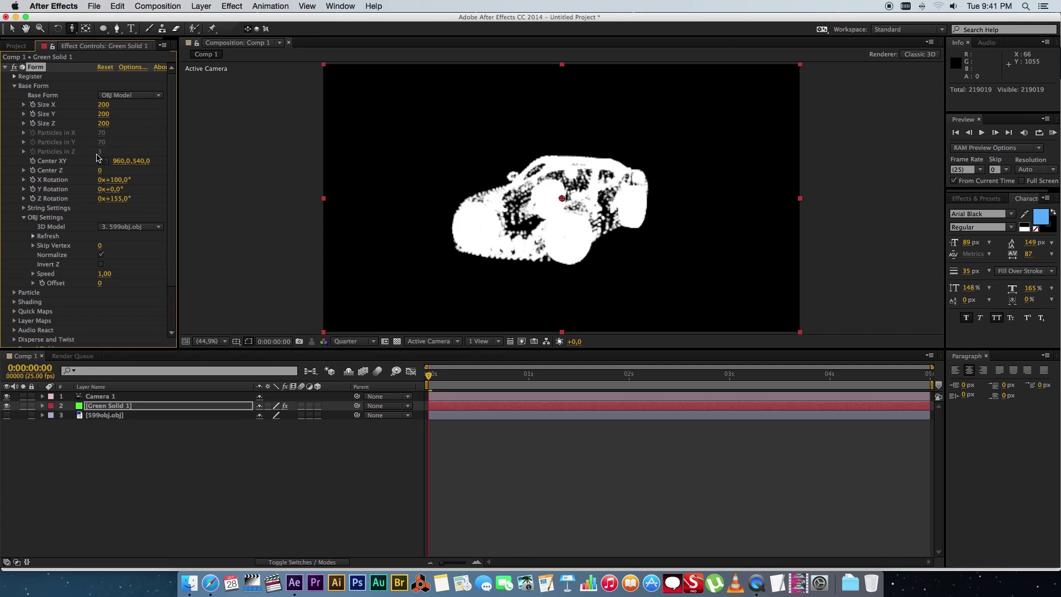
Step: Set the Form particle colour to bright green (00FF1D)
{"action": "left_click", "coordinate": [13, 85]}
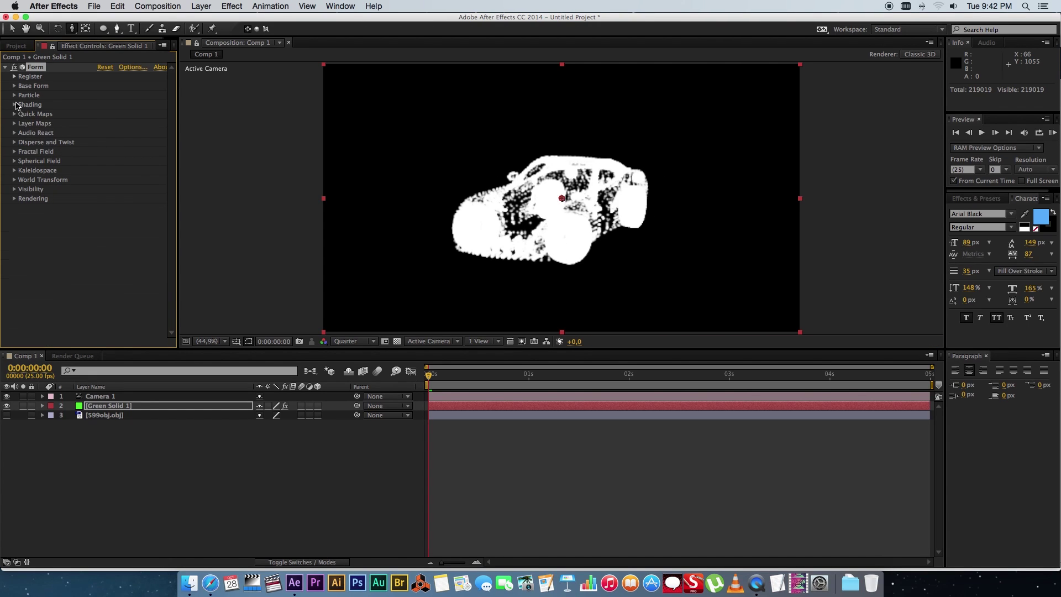
{"action": "left_click", "coordinate": [14, 95]}
{"action": "left_click", "coordinate": [103, 181]}
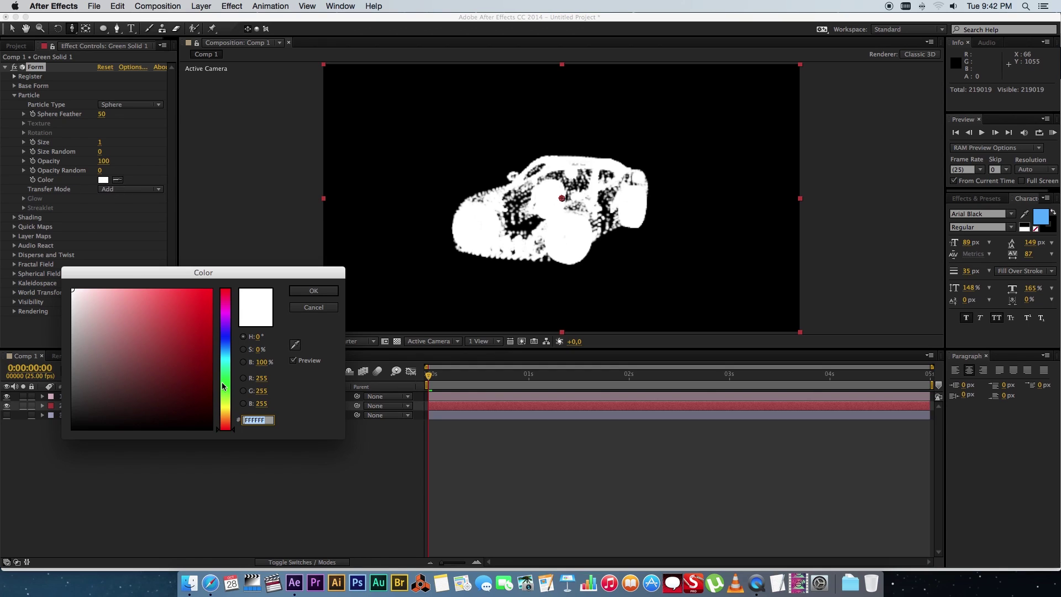
{"action": "mouse_move", "coordinate": [226, 347]}
{"action": "left_mouse_down"}
{"action": "mouse_move", "coordinate": [228, 380]}
{"action": "mouse_move", "coordinate": [213, 326]}
{"action": "mouse_move", "coordinate": [217, 284]}
{"action": "left_mouse_up"}
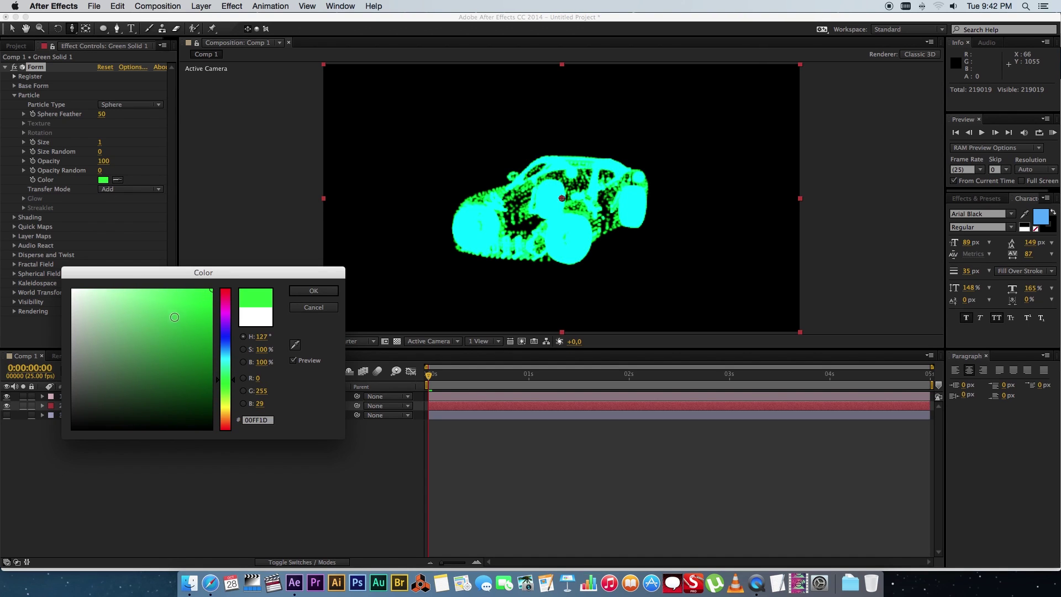
{"action": "left_click", "coordinate": [313, 291]}
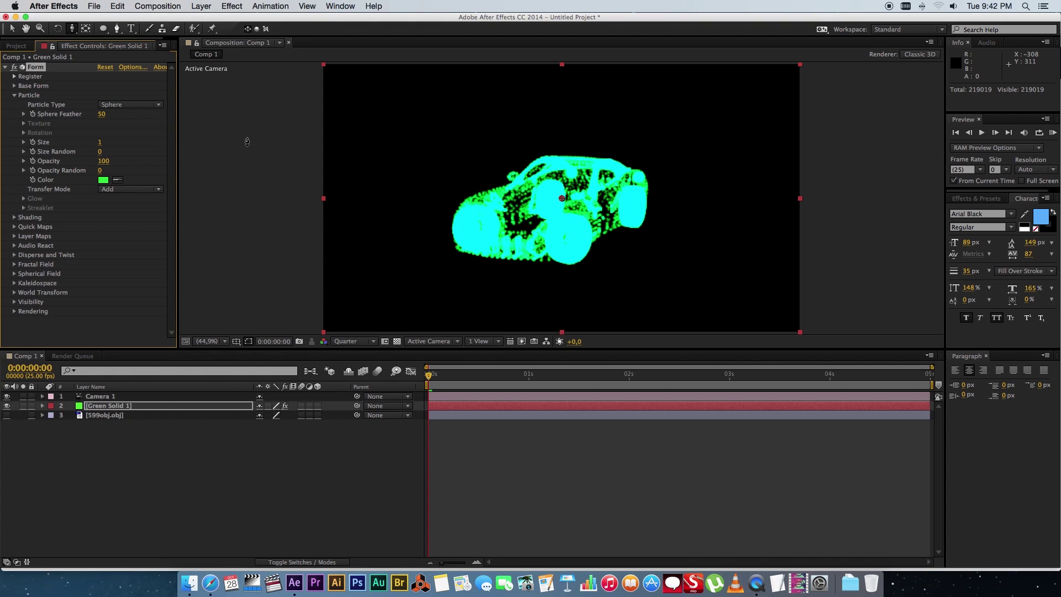
Step: Set particle Transfer Mode to Normal, Size to 0.3, and Z Rotation to 151°
{"action": "left_click", "coordinate": [116, 189]}
{"action": "left_click", "coordinate": [113, 199]}
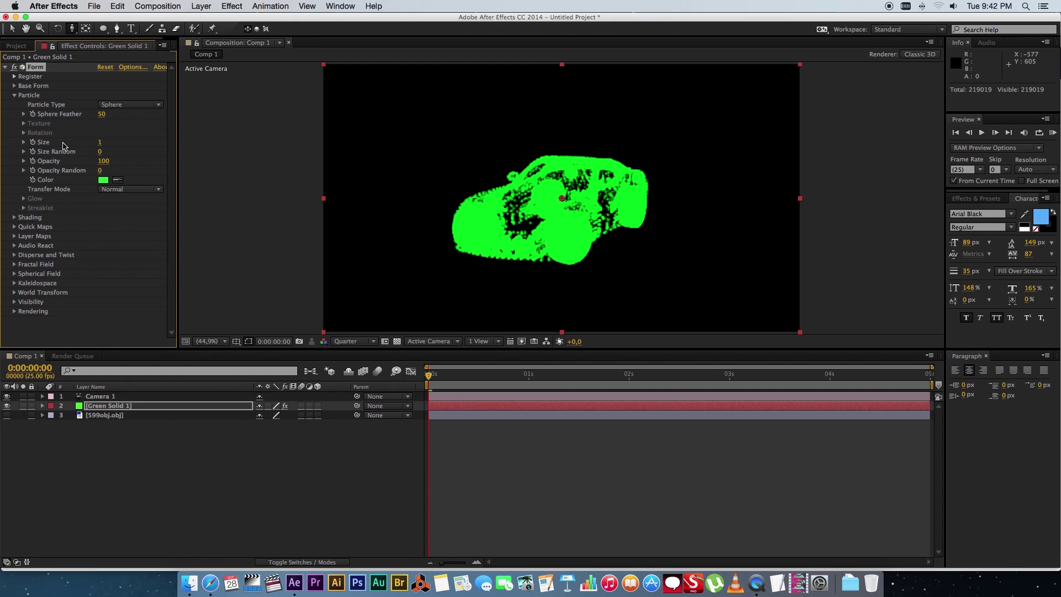
{"action": "left_click", "coordinate": [100, 143]}
{"action": "key", "text": "Return"}
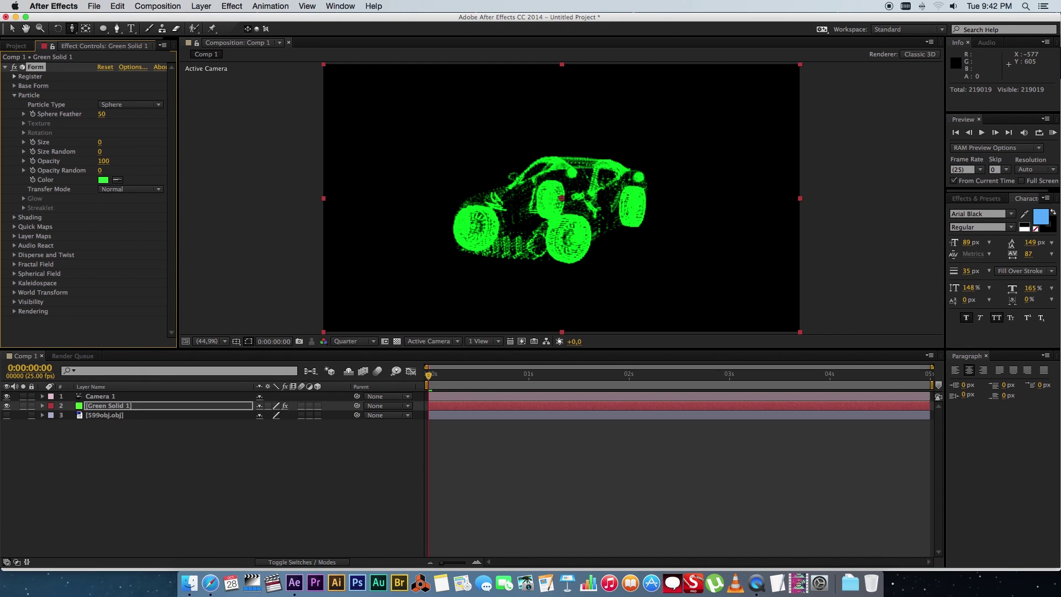
{"action": "left_click", "coordinate": [15, 86]}
{"action": "left_click_drag", "start_coordinate": [118, 188], "coordinate": [116, 197]}
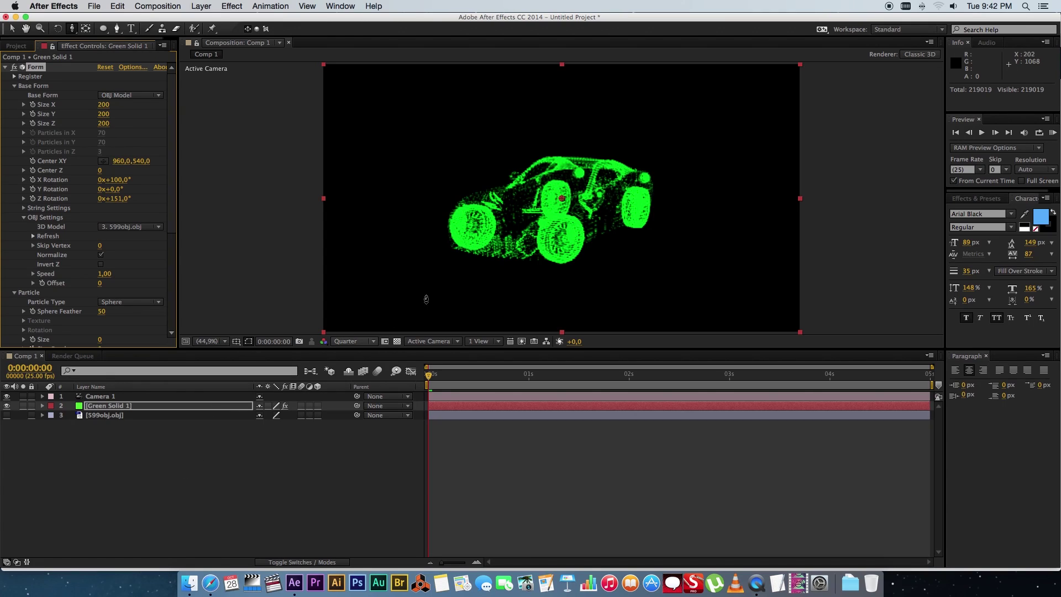
Step: Turn on Camera 1's Depth of Field and switch the 3D view to Top
{"action": "left_click", "coordinate": [124, 452]}
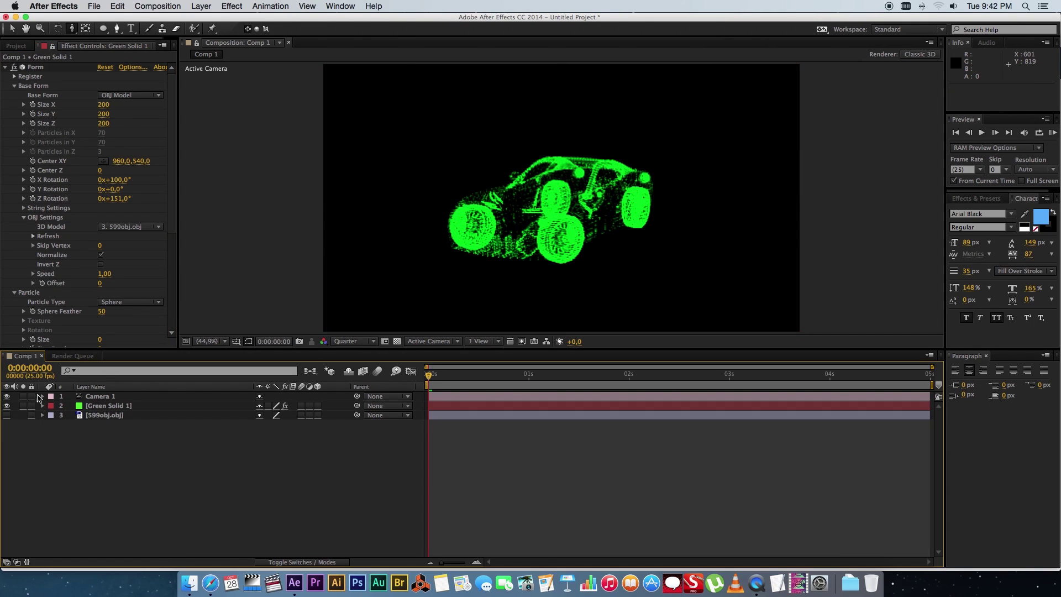
{"action": "left_click", "coordinate": [43, 397]}
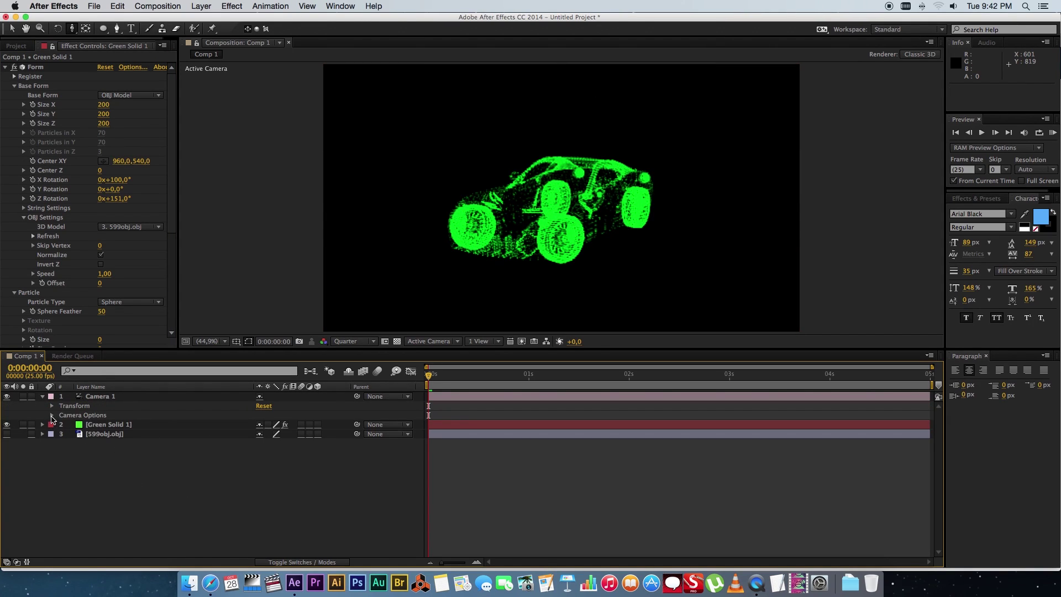
{"action": "left_click", "coordinate": [52, 417]}
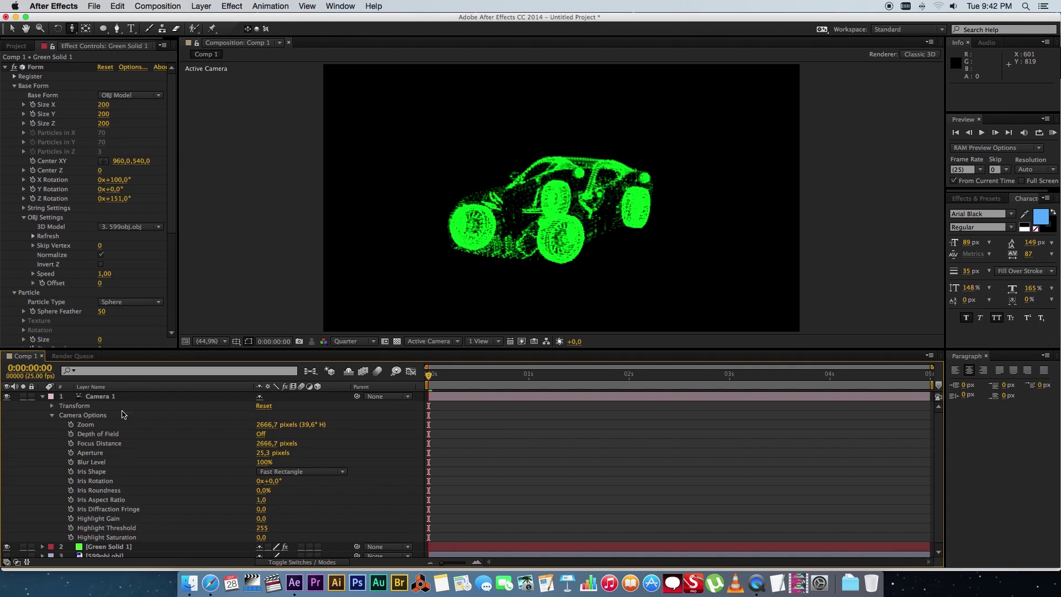
{"action": "left_click", "coordinate": [260, 435]}
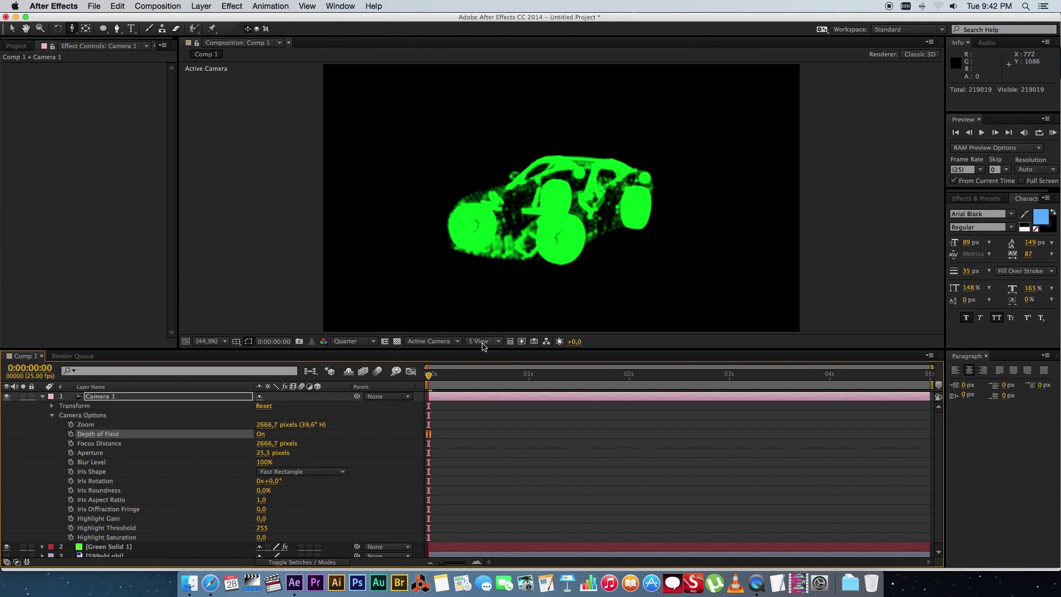
{"action": "left_click", "coordinate": [414, 342]}
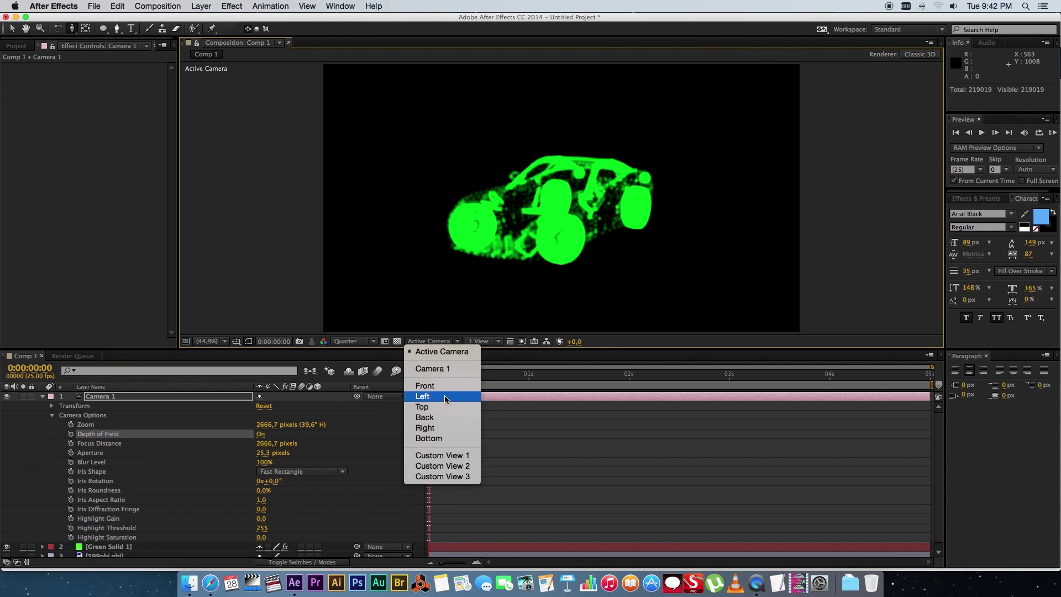
{"action": "left_click", "coordinate": [431, 408]}
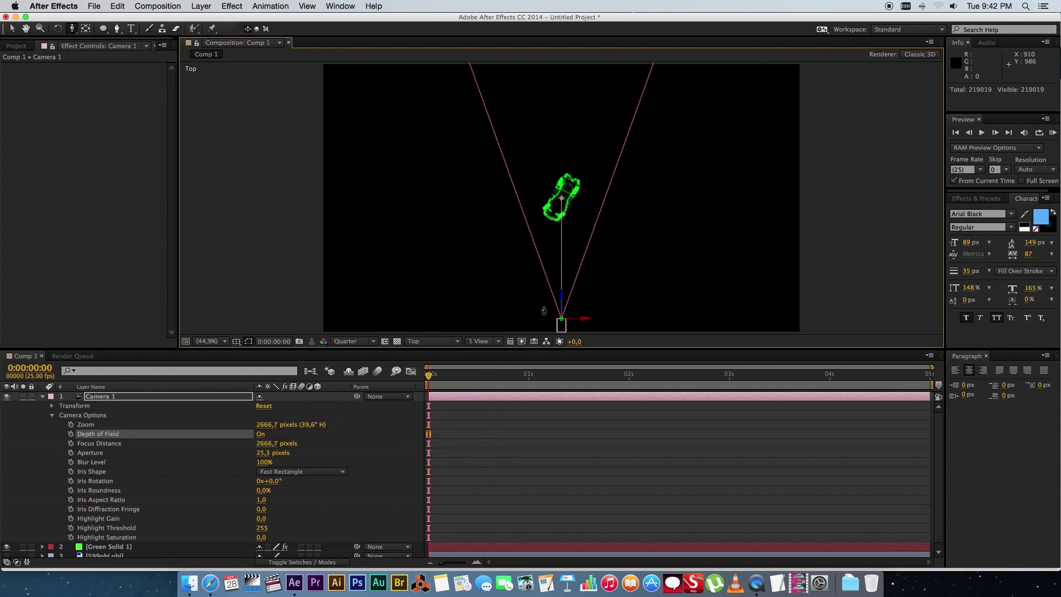
Step: Set Camera 1's Focus Distance to 406 pixels so the focal plane reaches the car
{"action": "left_click_drag", "start_coordinate": [263, 444], "coordinate": [262, 446]}
{"action": "left_click_drag", "start_coordinate": [136, 449], "coordinate": [128, 448]}
{"action": "left_click", "coordinate": [264, 443]}
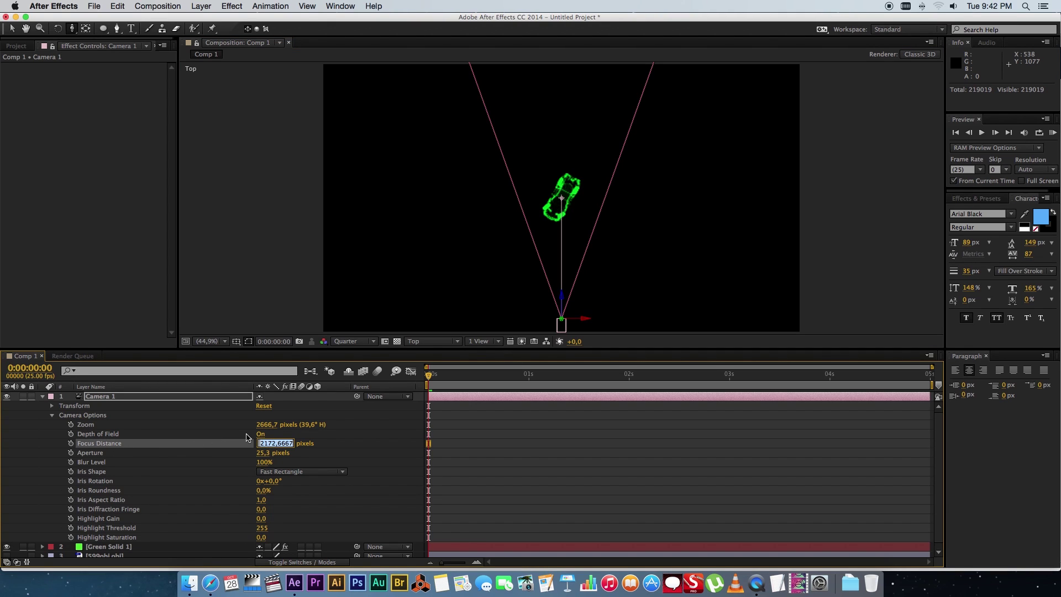
{"action": "type", "text": "200"}
{"action": "key", "text": "Return"}
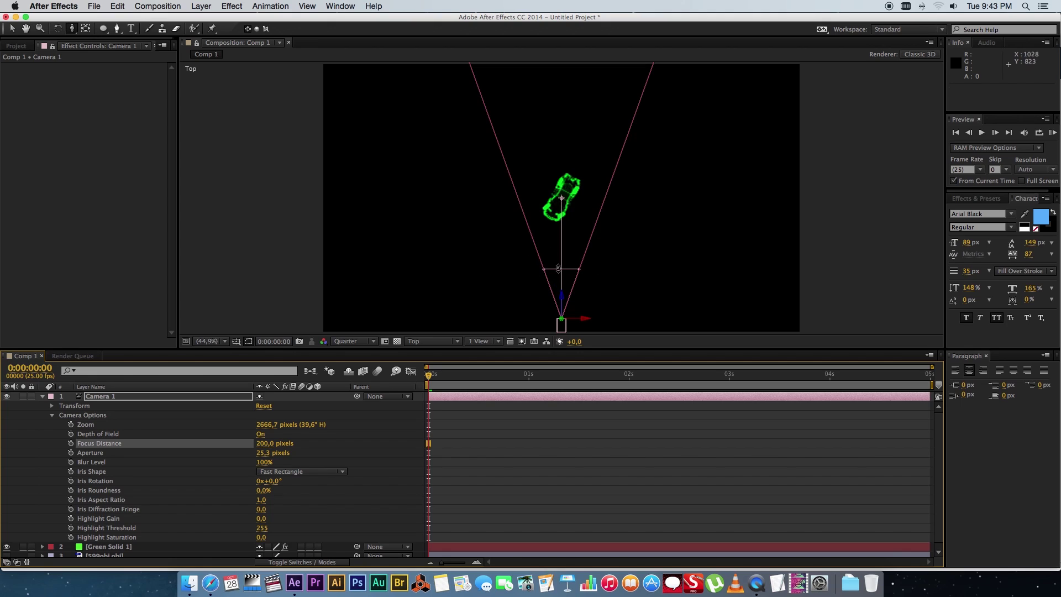
{"action": "left_click_drag", "start_coordinate": [262, 443], "coordinate": [368, 431]}
{"action": "left_click_drag", "start_coordinate": [263, 446], "coordinate": [254, 446]}
{"action": "left_click", "coordinate": [431, 341]}
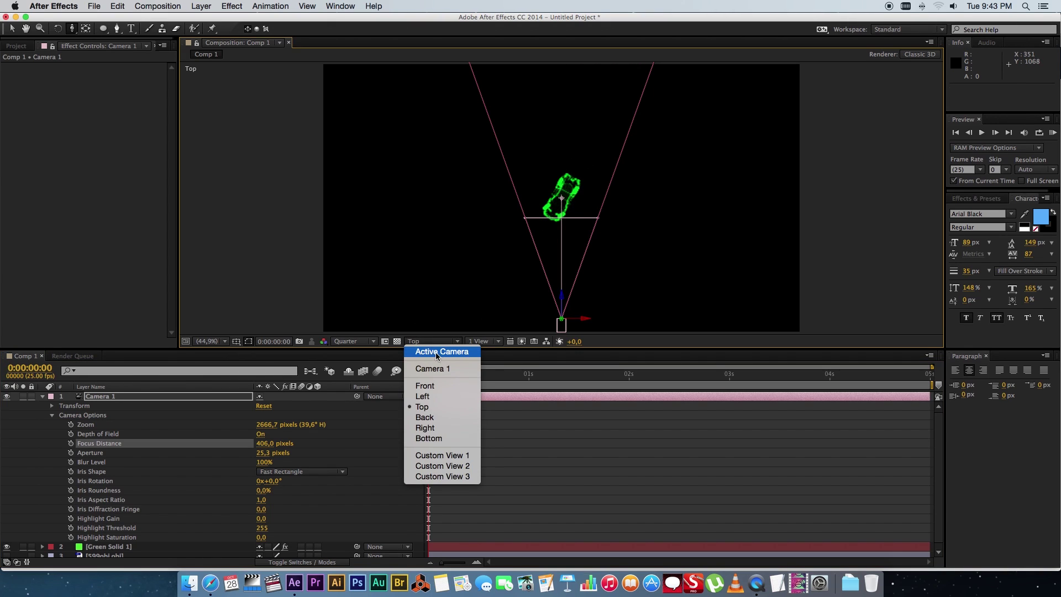
Step: Return to Active Camera view, set Aperture to 50 pixels, and collapse Camera 1
{"action": "left_click", "coordinate": [436, 352]}
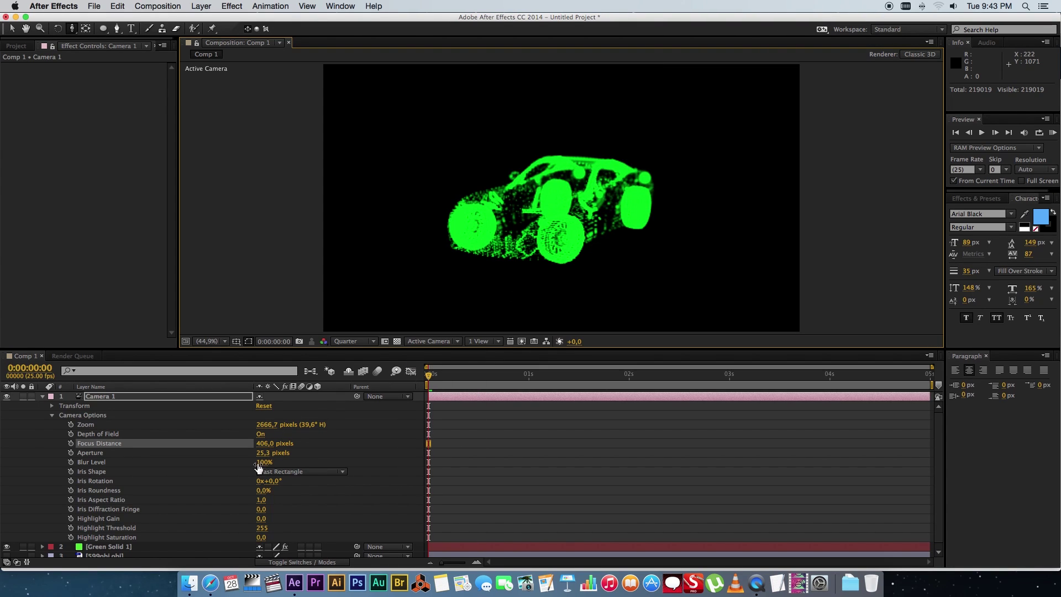
{"action": "left_click_drag", "start_coordinate": [263, 456], "coordinate": [321, 449]}
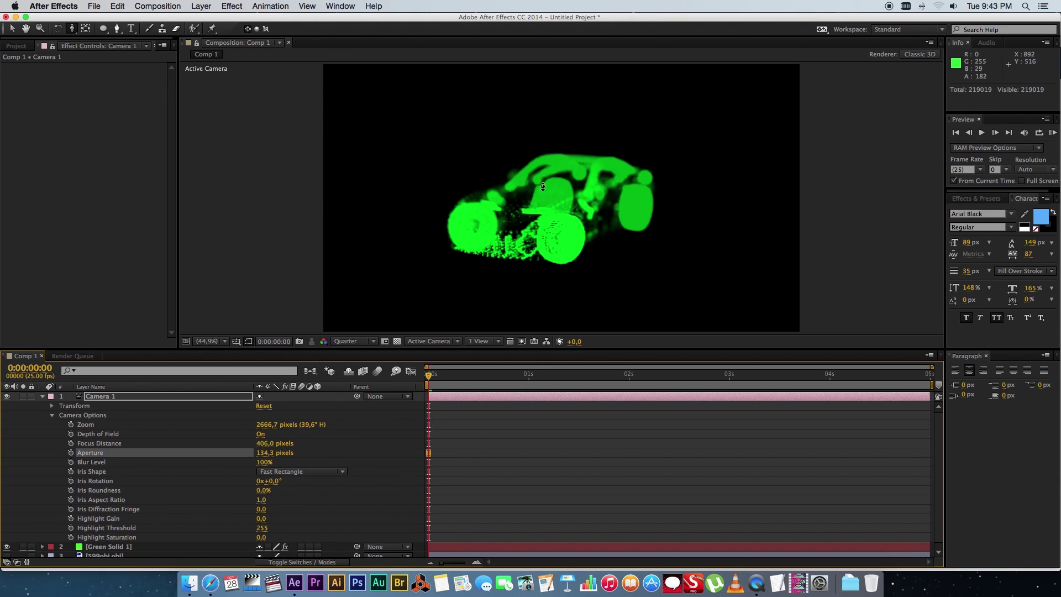
{"action": "left_click", "coordinate": [261, 454]}
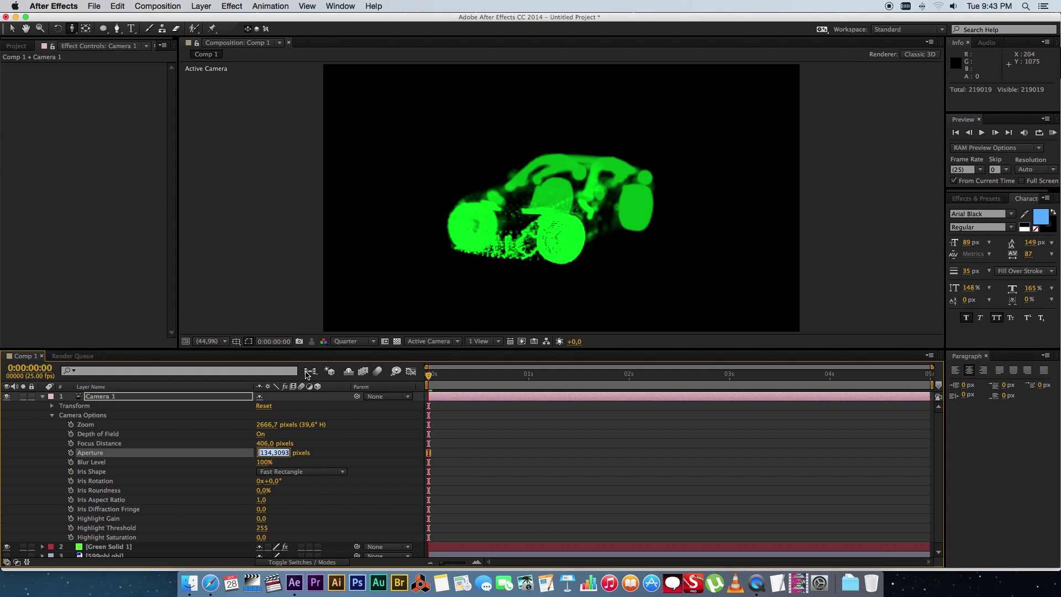
{"action": "type", "text": "5"}
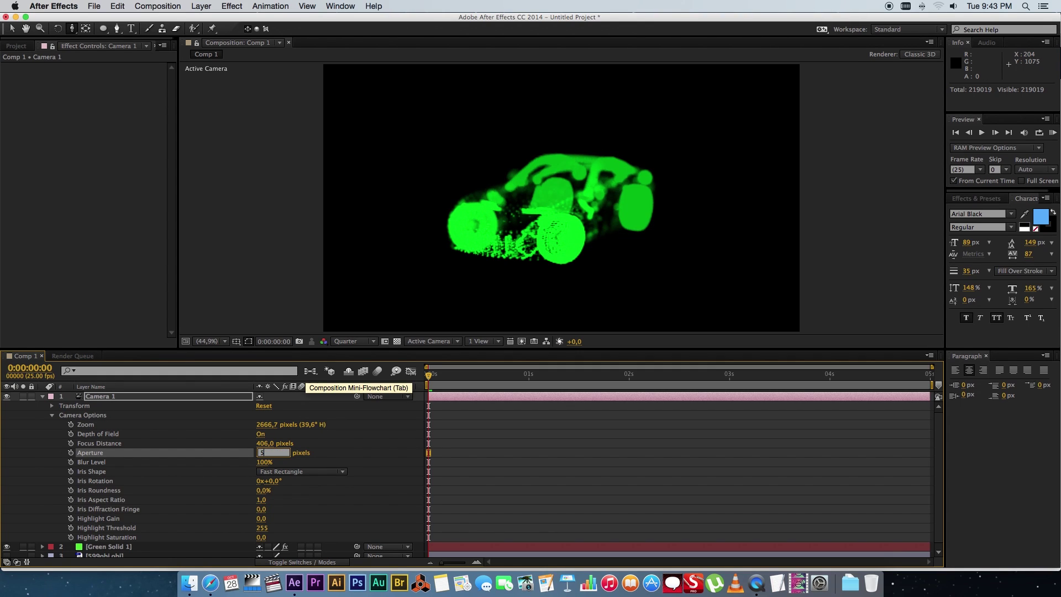
{"action": "type", "text": "0"}
{"action": "key", "text": "Return"}
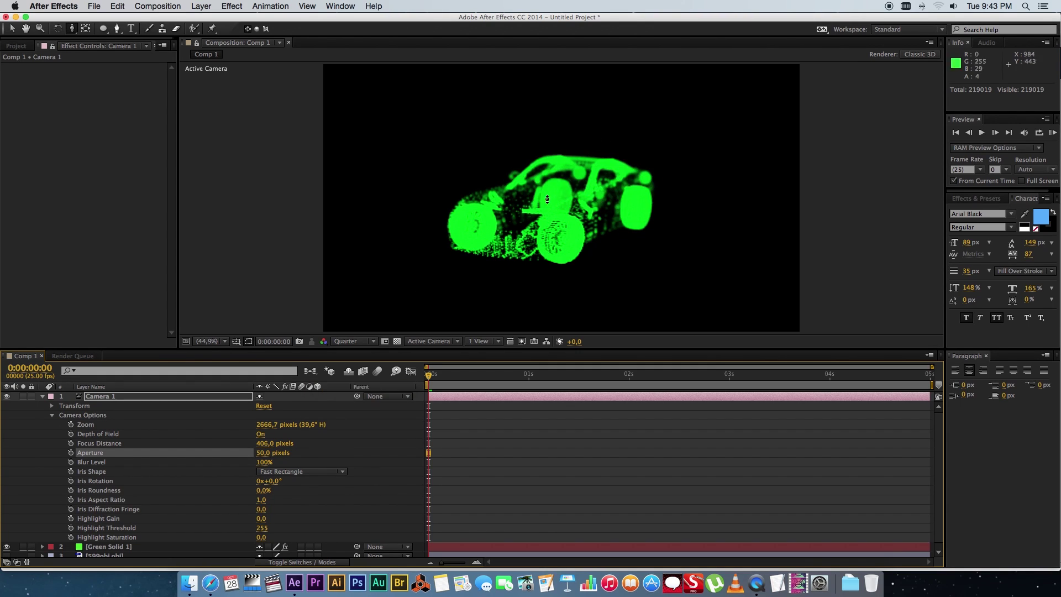
{"action": "left_click", "coordinate": [53, 416]}
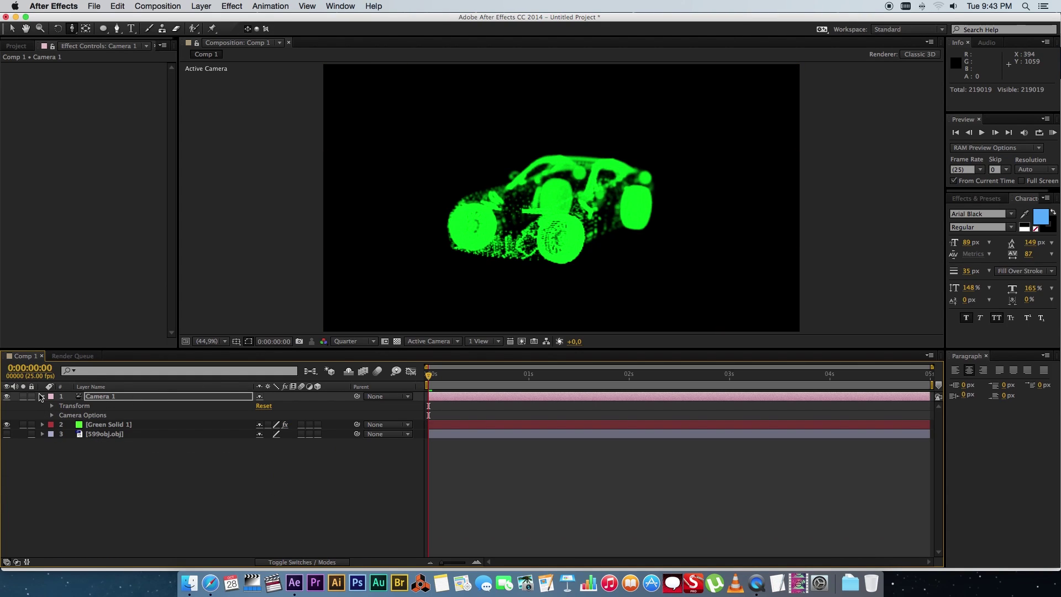
{"action": "left_click", "coordinate": [42, 396]}
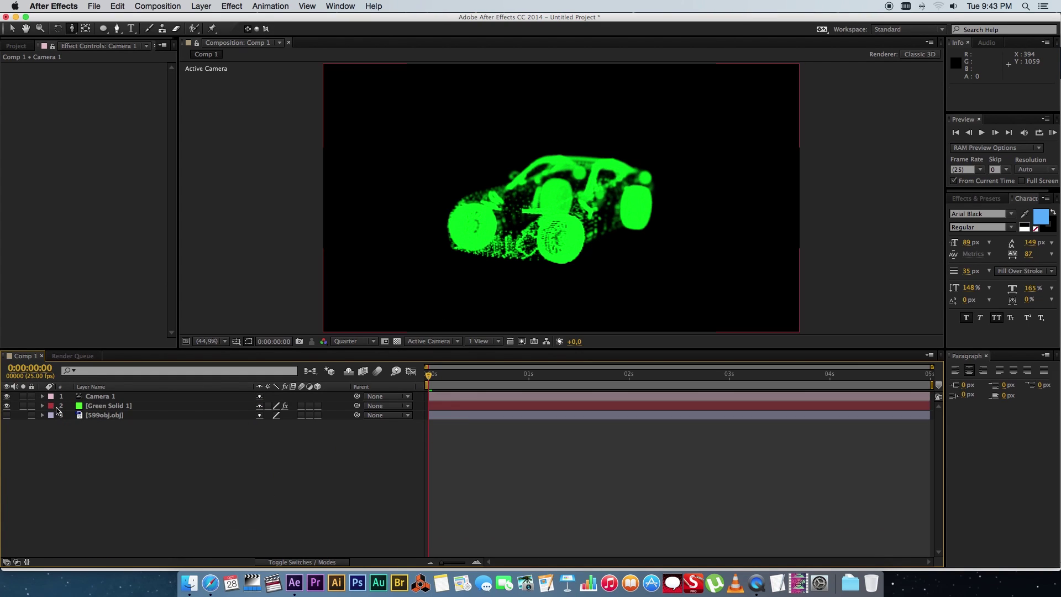
Step: Rename the particle solid layer to 'Car'
{"action": "left_click", "coordinate": [102, 407]}
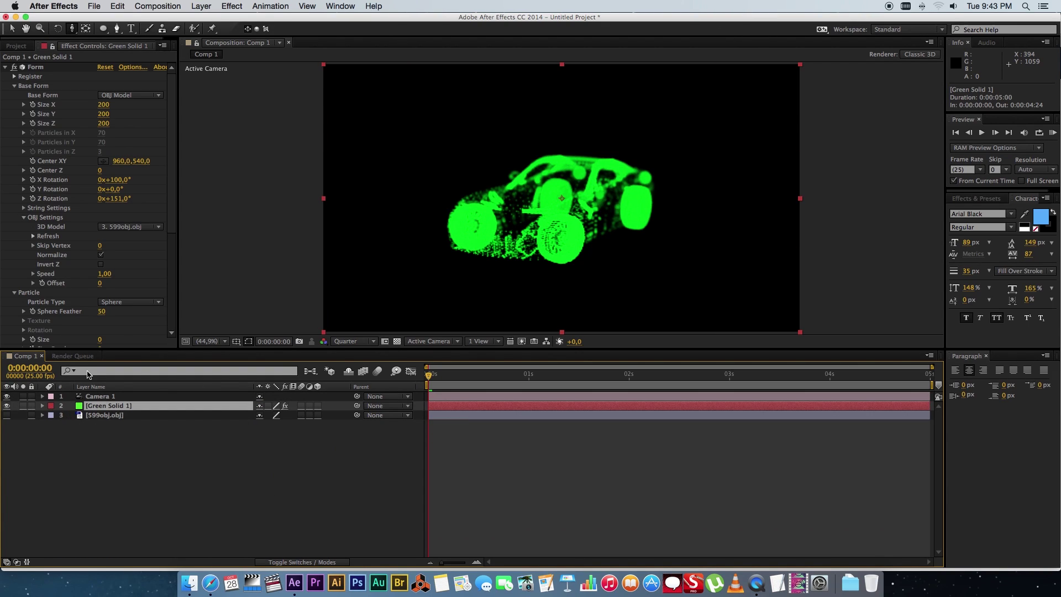
{"action": "key", "text": "Return"}
{"action": "type", "text": "Car"}
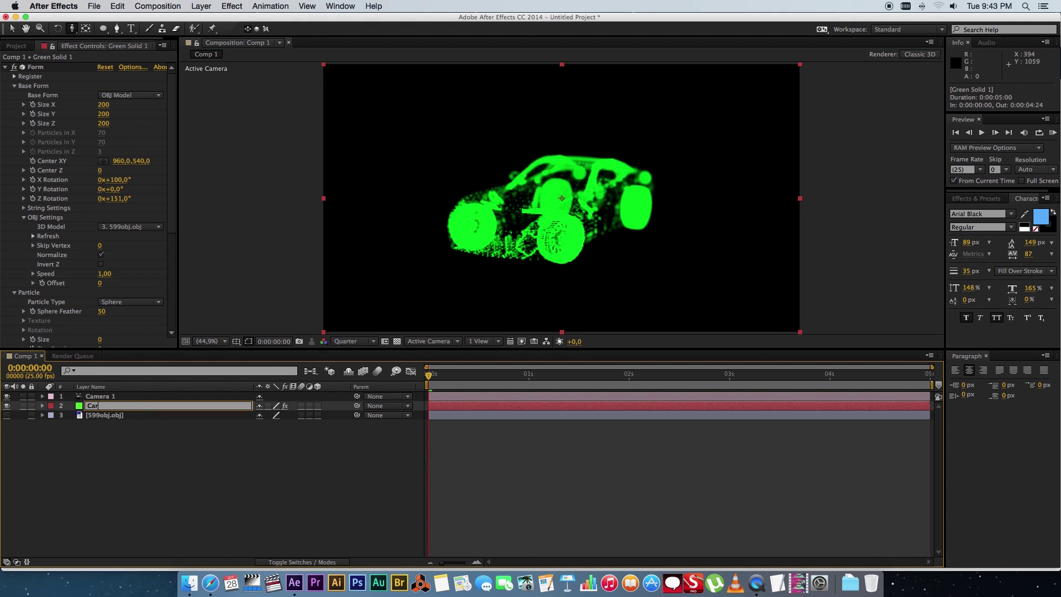
{"action": "key", "text": "Return"}
{"action": "scroll", "coordinate": [175, 211], "scroll_direction": "down", "scroll_amount": 5}
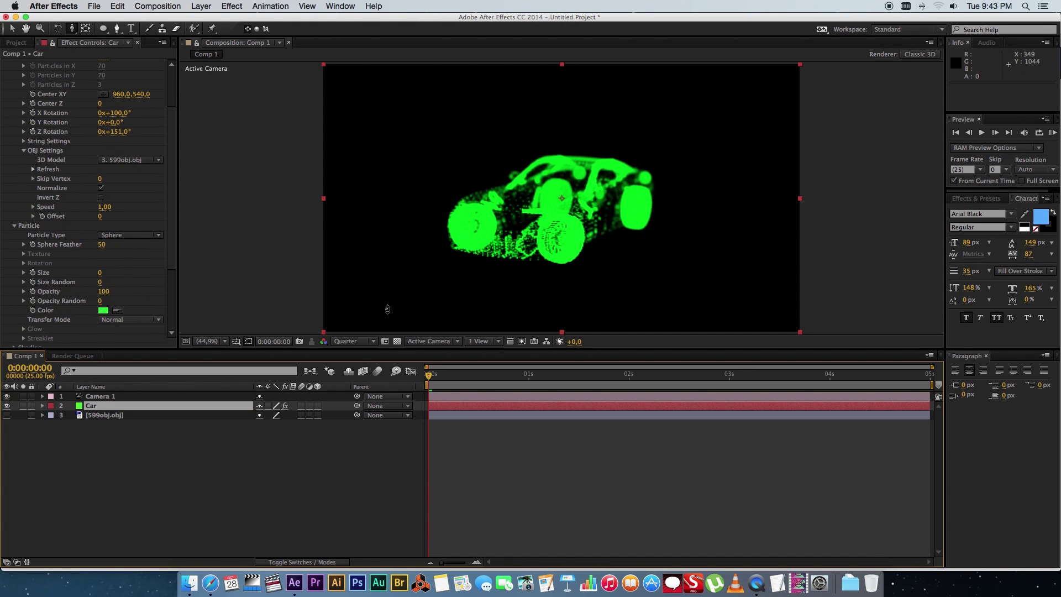
{"action": "scroll", "coordinate": [171, 178], "scroll_direction": "up", "scroll_amount": 3}
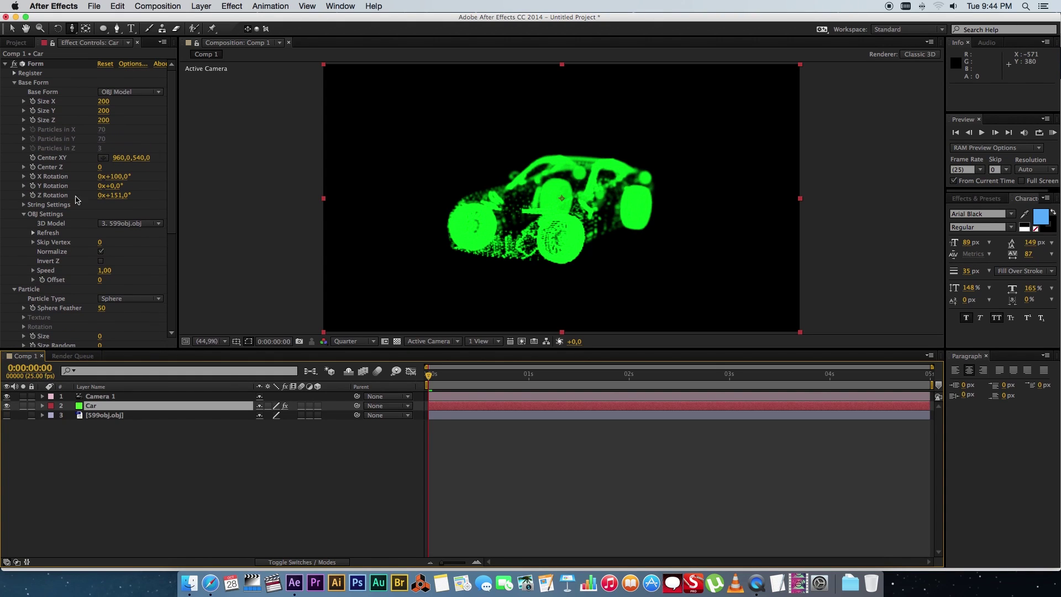
Step: Keyframe Z Rotation from 0° at the start to 360° at the last frame, then scrub to check
{"action": "left_click", "coordinate": [118, 196]}
{"action": "type", "text": "0"}
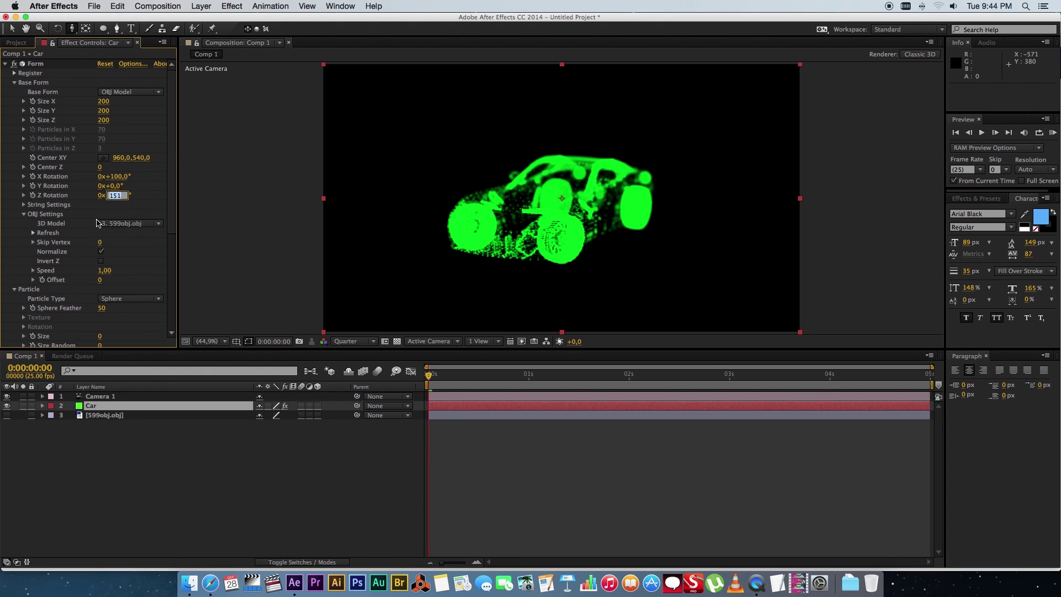
{"action": "key", "text": "Return"}
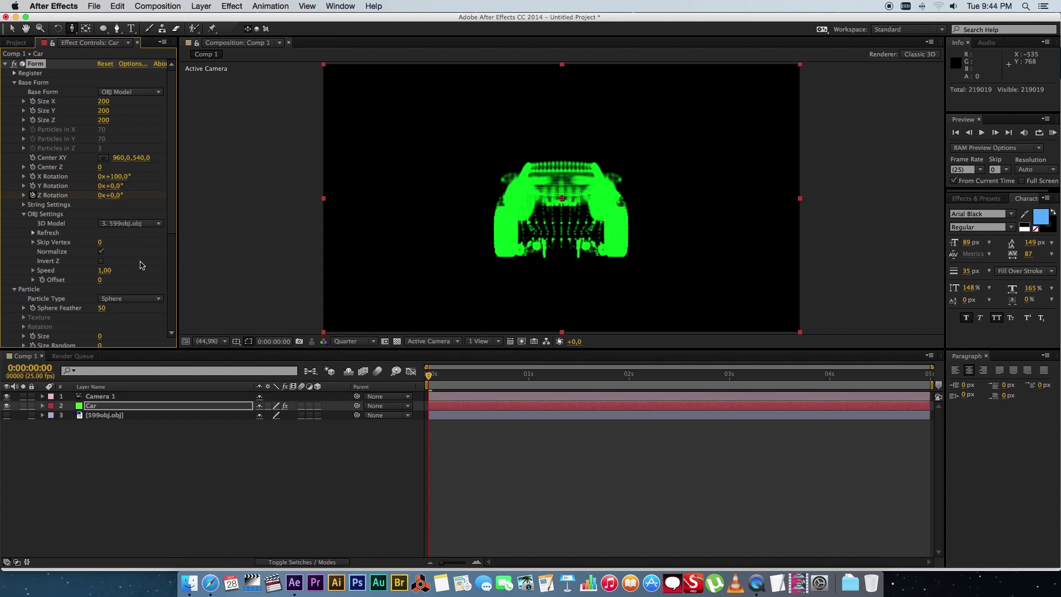
{"action": "left_click_drag", "start_coordinate": [594, 377], "coordinate": [929, 382]}
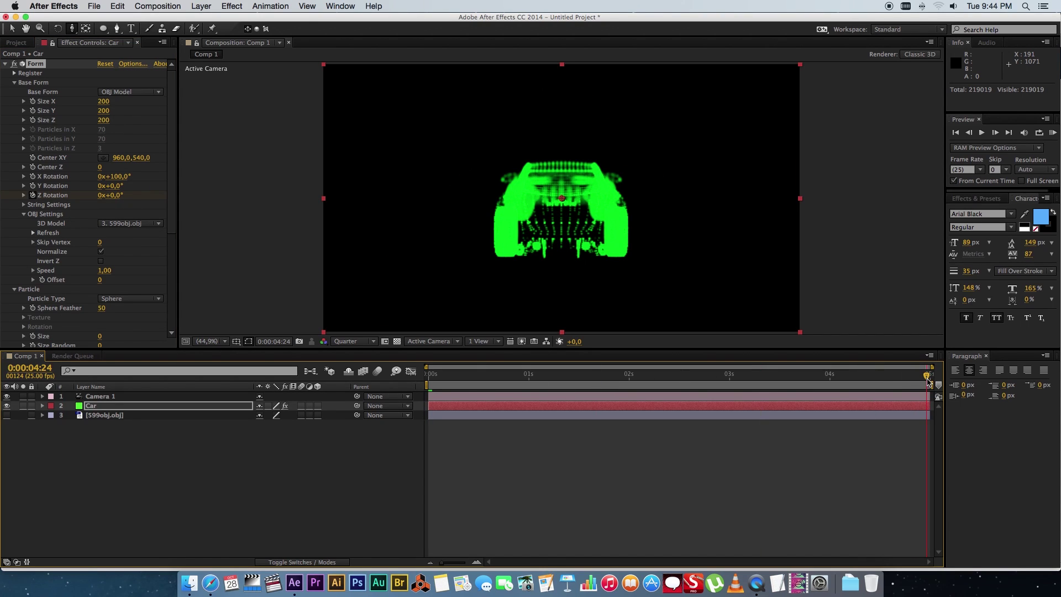
{"action": "left_click", "coordinate": [117, 196]}
{"action": "type", "text": "360"}
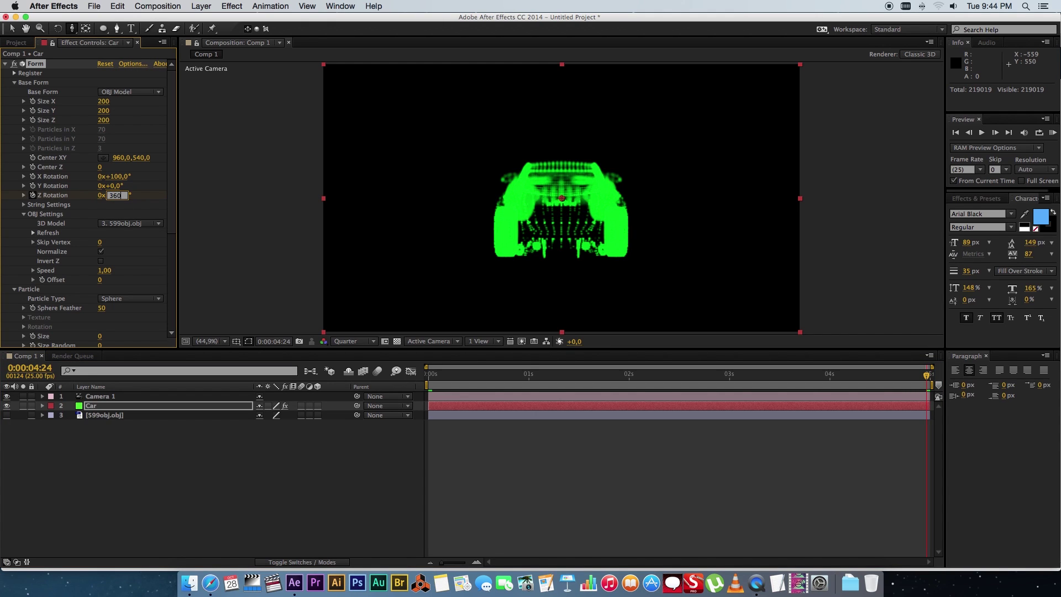
{"action": "key", "text": "Return"}
{"action": "left_click_drag", "start_coordinate": [871, 378], "coordinate": [725, 377]}
{"action": "left_click_drag", "start_coordinate": [561, 378], "coordinate": [429, 377]}
Step: Duplicate the Car layer as 'Blur', collapse its Form settings, and hide the original Car layer
{"action": "left_click", "coordinate": [149, 458]}
{"action": "left_click", "coordinate": [101, 406]}
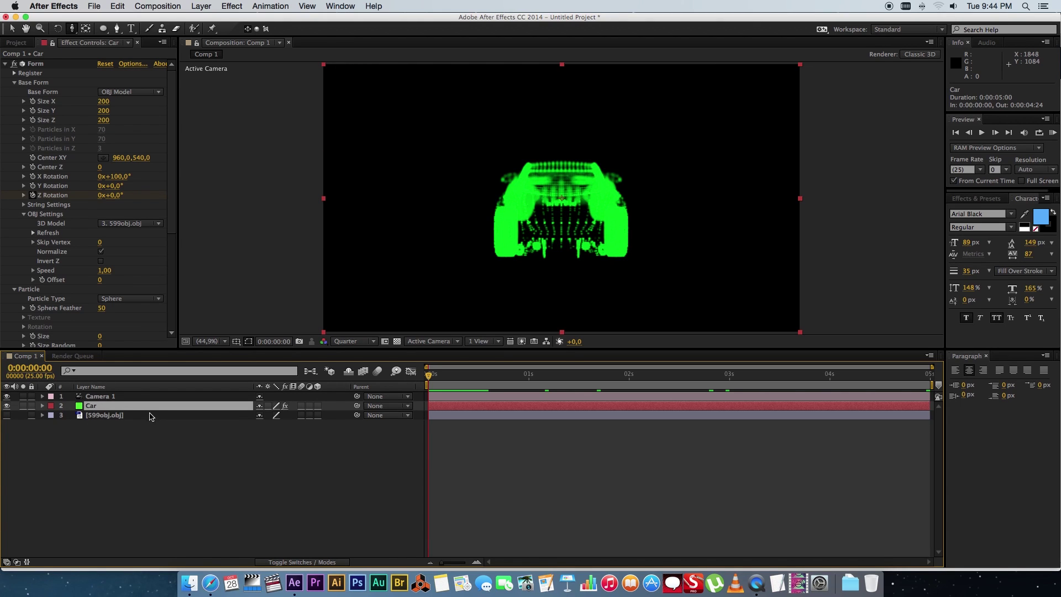
{"action": "key", "text": "super+d"}
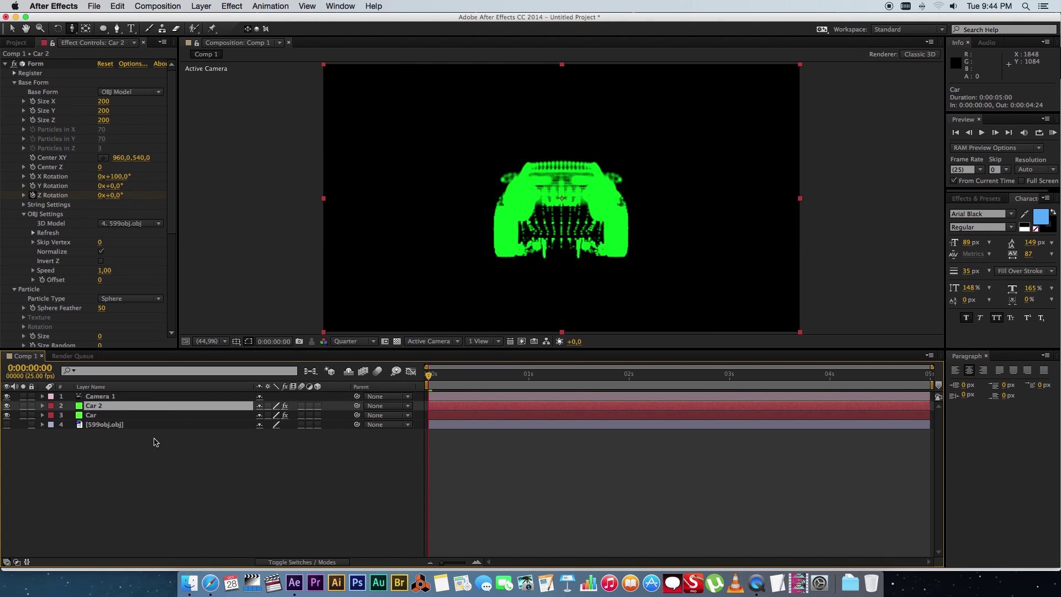
{"action": "key", "text": "Return"}
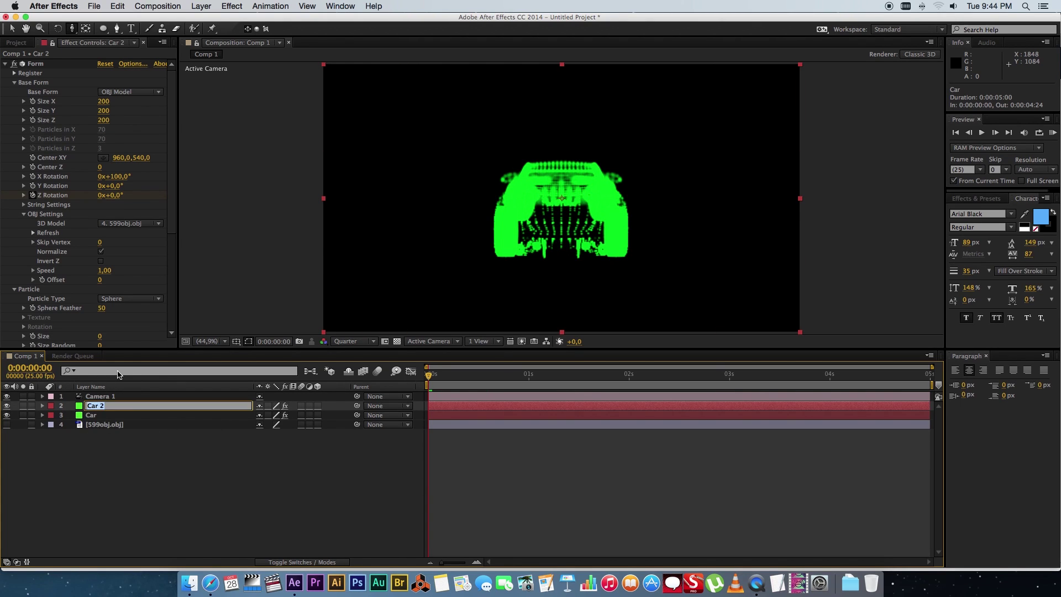
{"action": "type", "text": "Blur"}
{"action": "key", "text": "Return"}
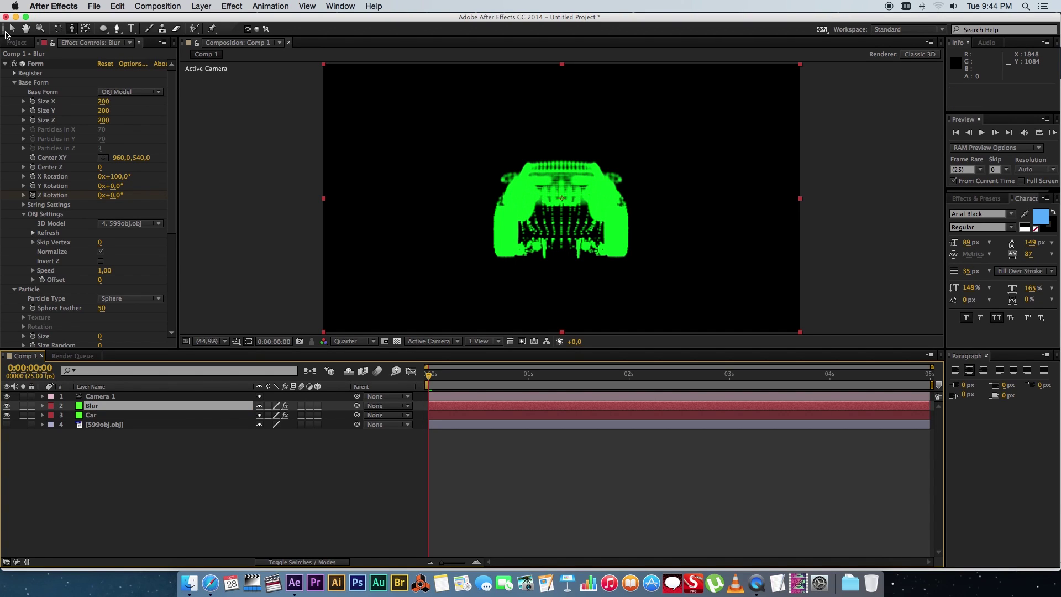
{"action": "left_click", "coordinate": [6, 64]}
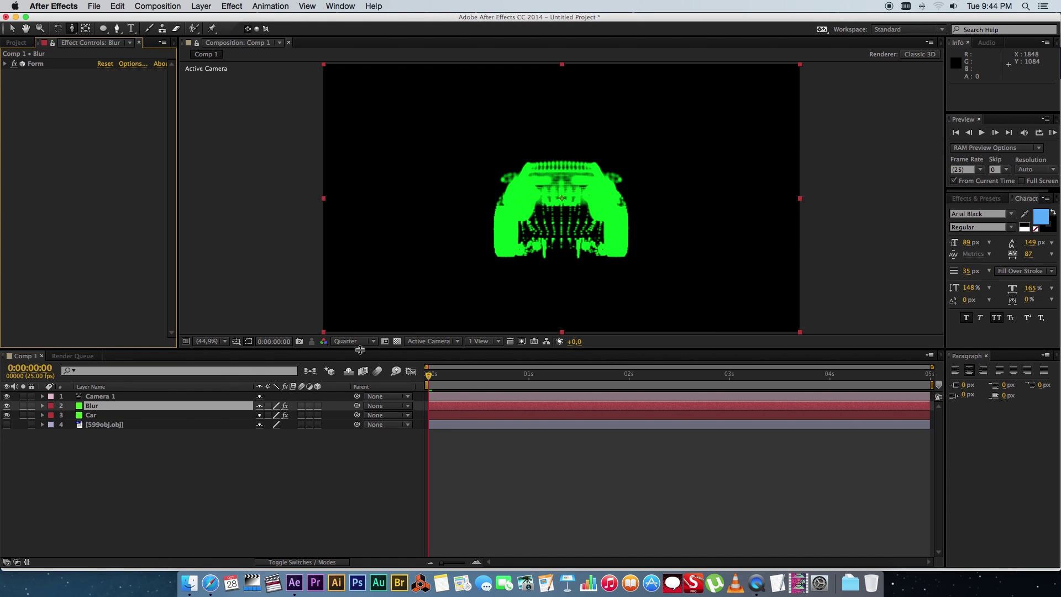
{"action": "left_click", "coordinate": [6, 416]}
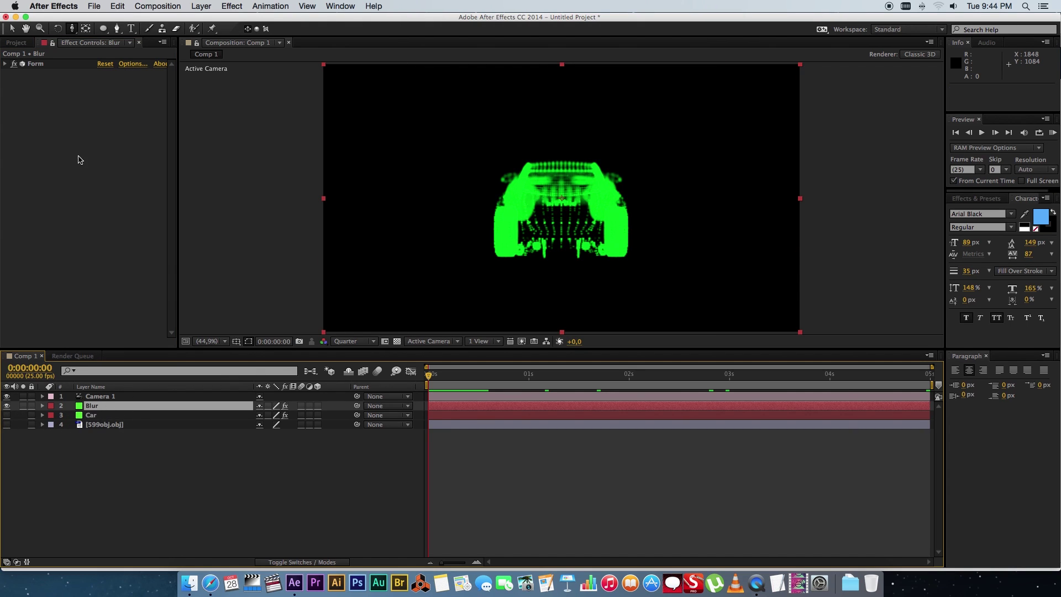
Step: Add a Directional Blur effect to the Blur layer
{"action": "right_click", "coordinate": [65, 172]}
{"action": "mouse_move", "coordinate": [108, 238]}
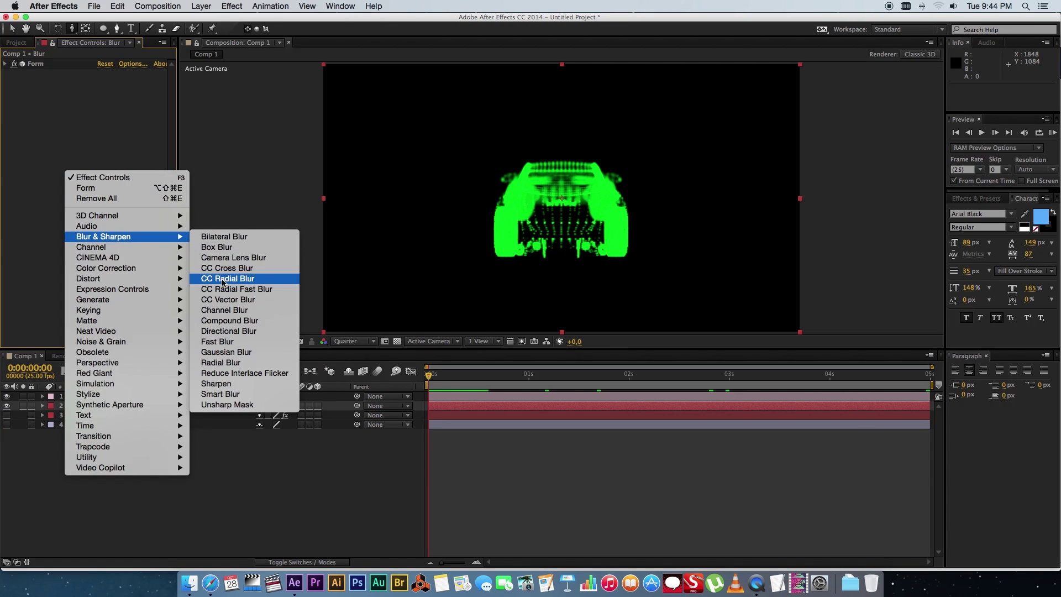
{"action": "left_click", "coordinate": [224, 331]}
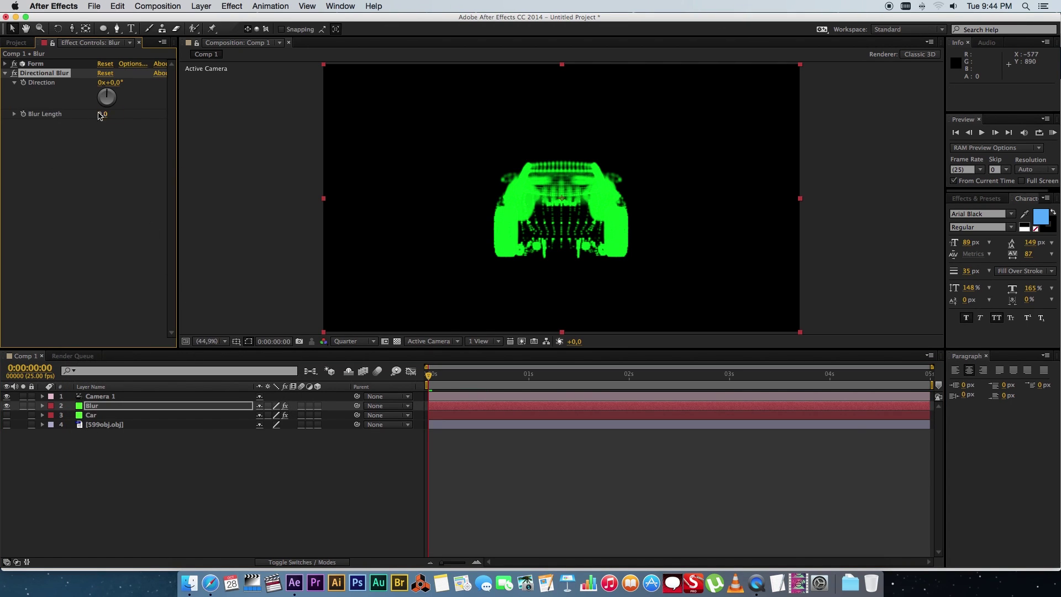
Step: Tune the Directional Blur length, trying 1000 and 500, to about 684, then play it back
{"action": "left_click", "coordinate": [101, 115]}
{"action": "type", "text": "1000"}
{"action": "key", "text": "Return"}
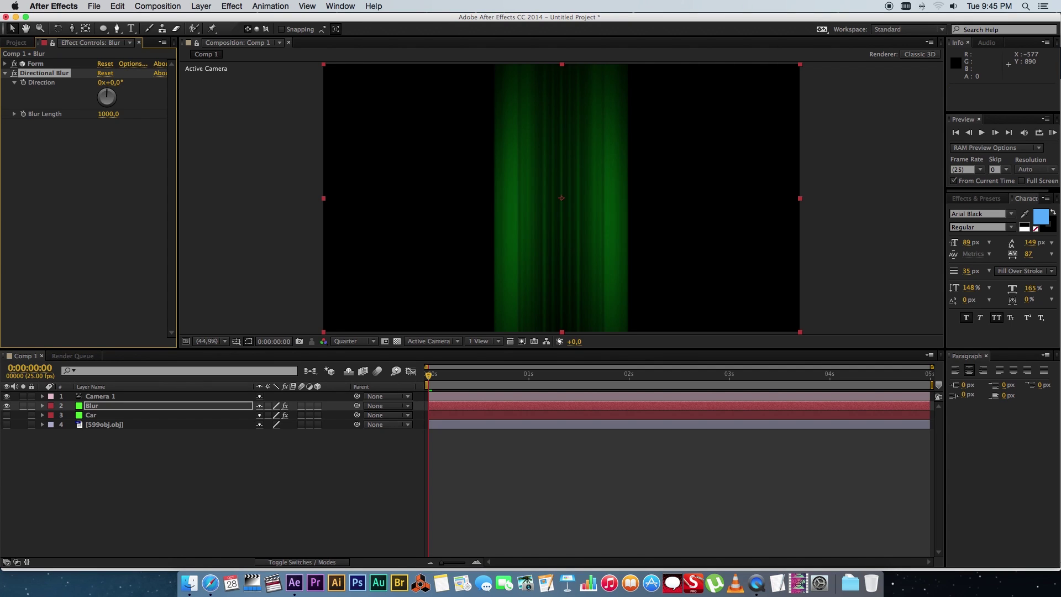
{"action": "left_click_drag", "start_coordinate": [105, 115], "coordinate": [48, 115]}
{"action": "left_click", "coordinate": [106, 114]}
{"action": "type", "text": "500"}
{"action": "key", "text": "Return"}
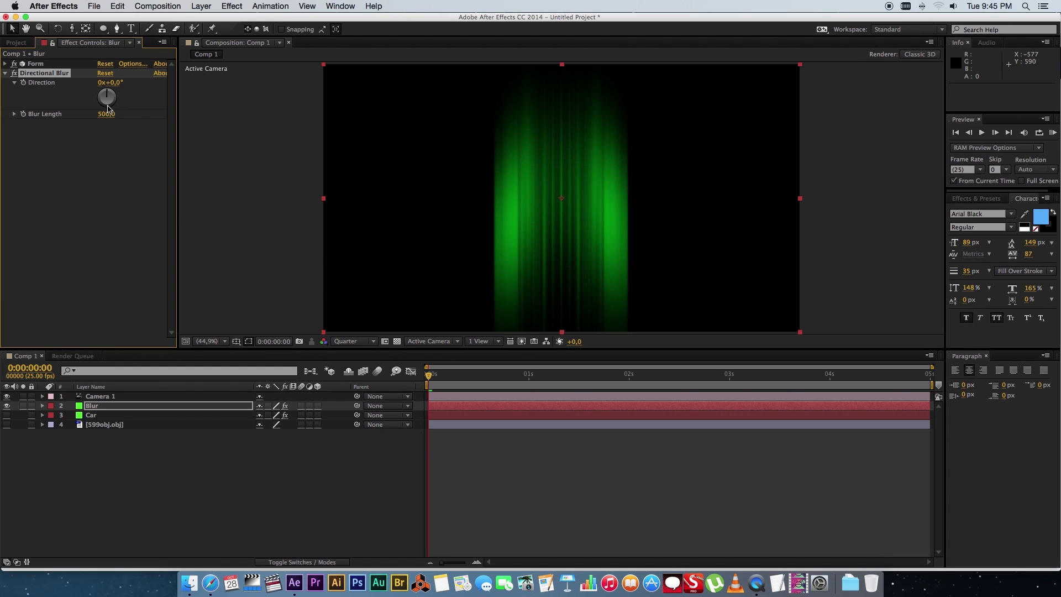
{"action": "left_click_drag", "start_coordinate": [107, 109], "coordinate": [283, 107]}
{"action": "left_click_drag", "start_coordinate": [773, 104], "coordinate": [470, 134]}
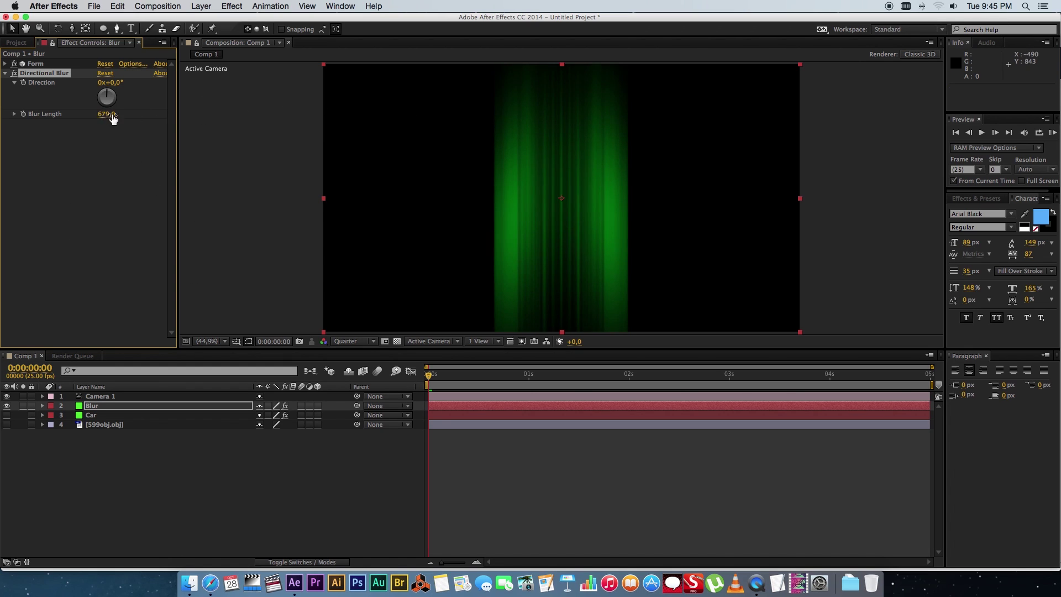
{"action": "left_click_drag", "start_coordinate": [110, 115], "coordinate": [135, 110]}
{"action": "key", "text": "space"}
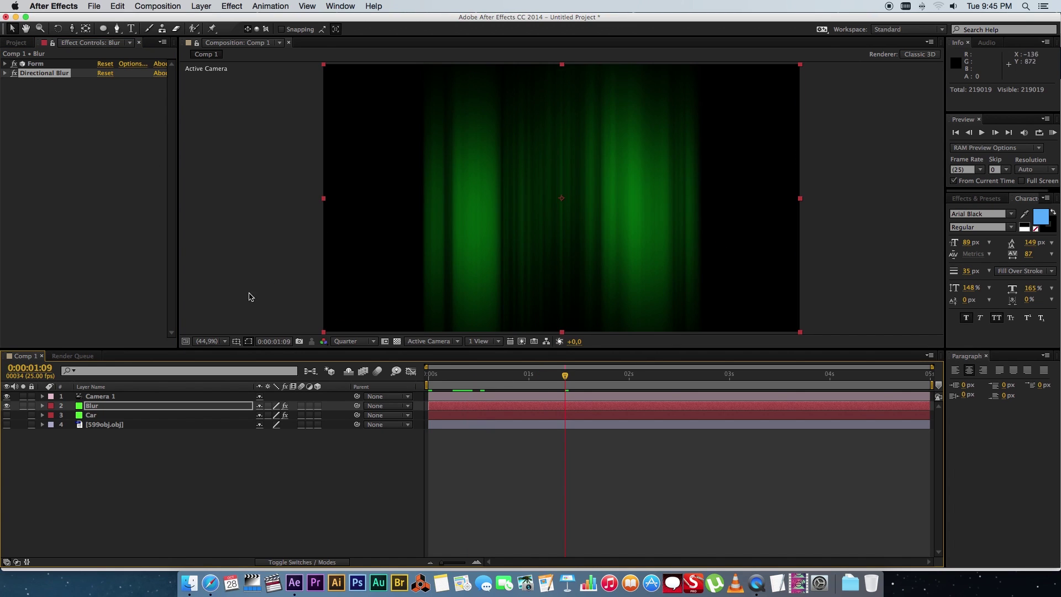
Step: Turn the Car layer back on, scrub the timeline and RAM-preview the sharp car over the streaks
{"action": "left_click", "coordinate": [7, 416]}
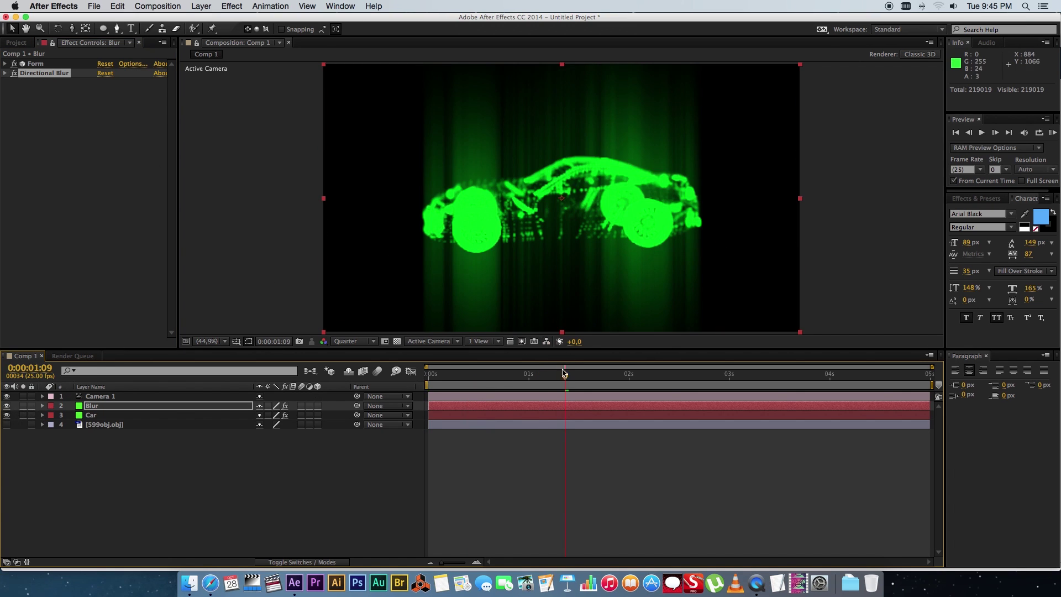
{"action": "left_click_drag", "start_coordinate": [565, 376], "coordinate": [600, 376]}
{"action": "left_click", "coordinate": [680, 377]}
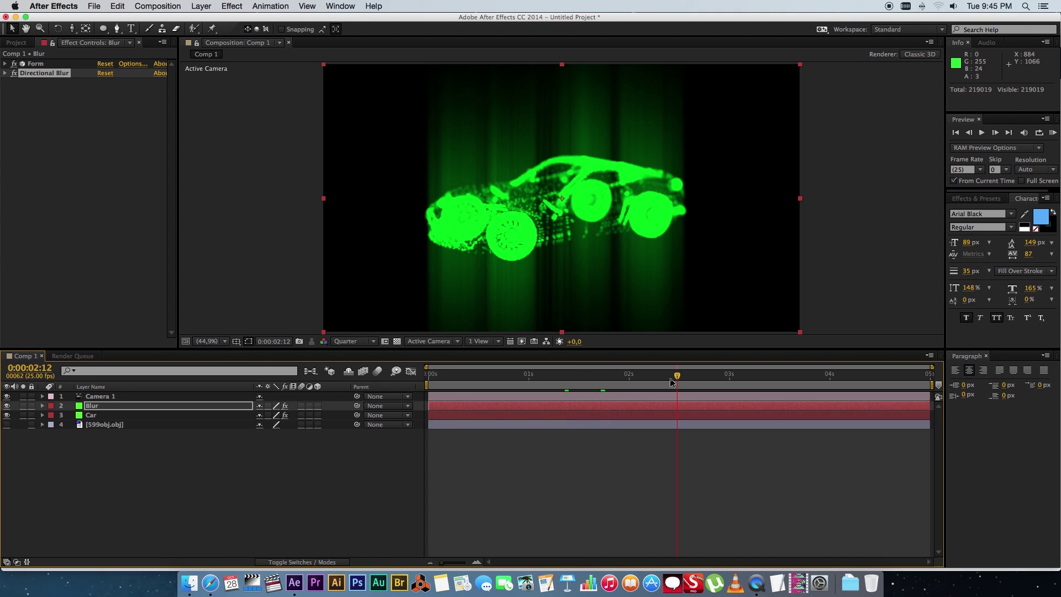
{"action": "left_click", "coordinate": [517, 377]}
{"action": "left_click_drag", "start_coordinate": [517, 377], "coordinate": [429, 376]}
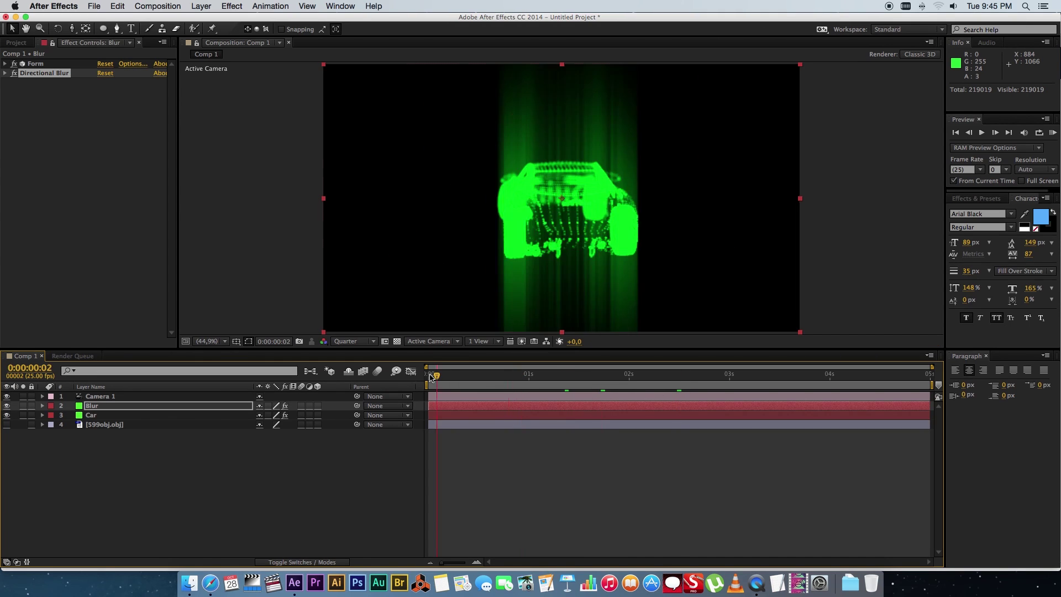
{"action": "key", "text": "KP_0"}
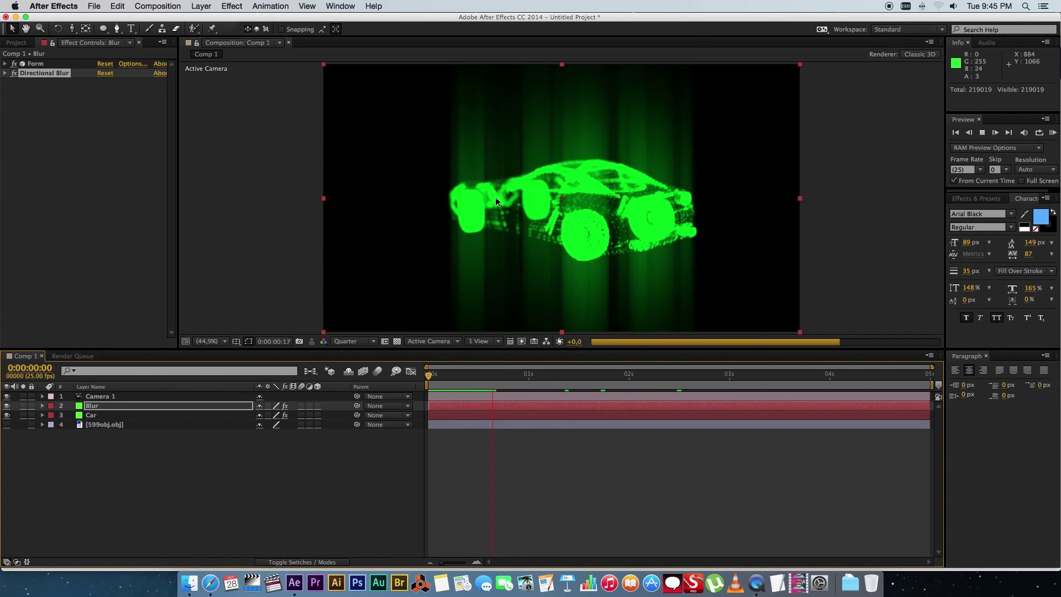
{"action": "key", "text": "space"}
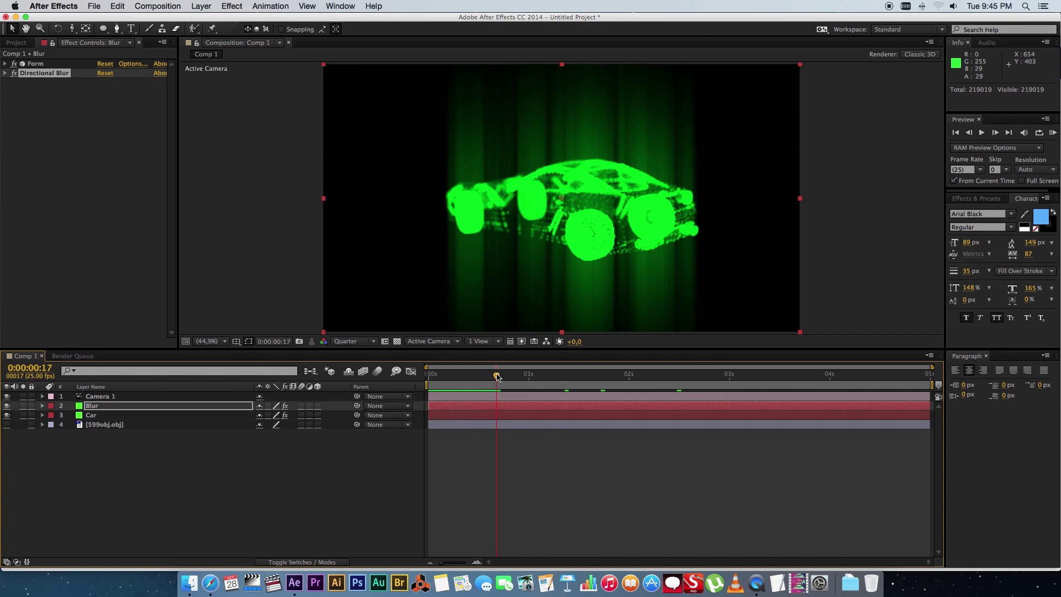
{"action": "left_click_drag", "start_coordinate": [498, 377], "coordinate": [485, 376]}
Step: Expand the Blur layer's Form settings down to the particle Opacity property
{"action": "left_click", "coordinate": [95, 440]}
{"action": "left_click", "coordinate": [93, 407]}
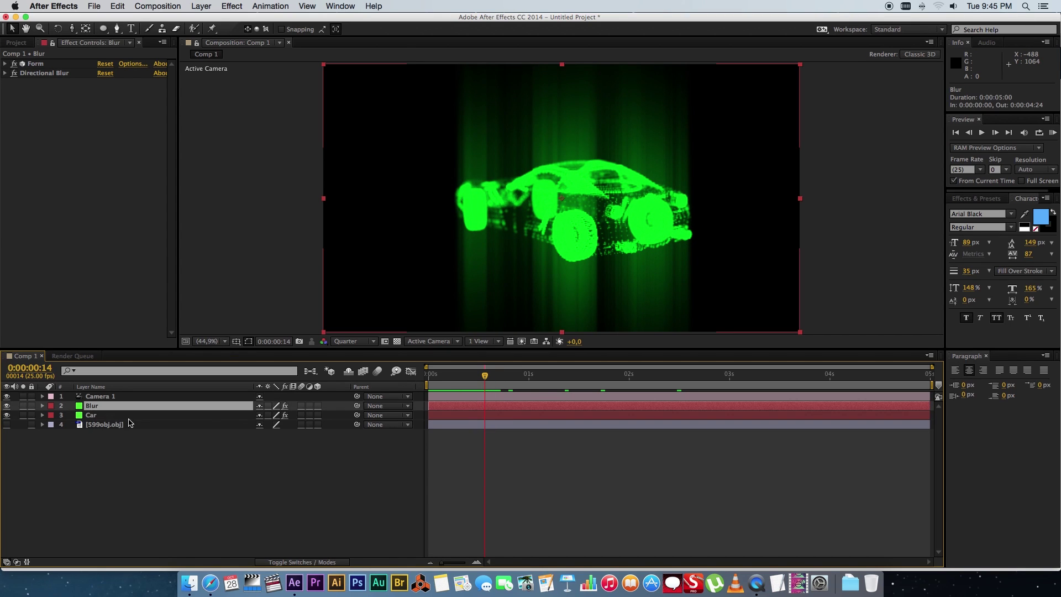
{"action": "left_click", "coordinate": [5, 64]}
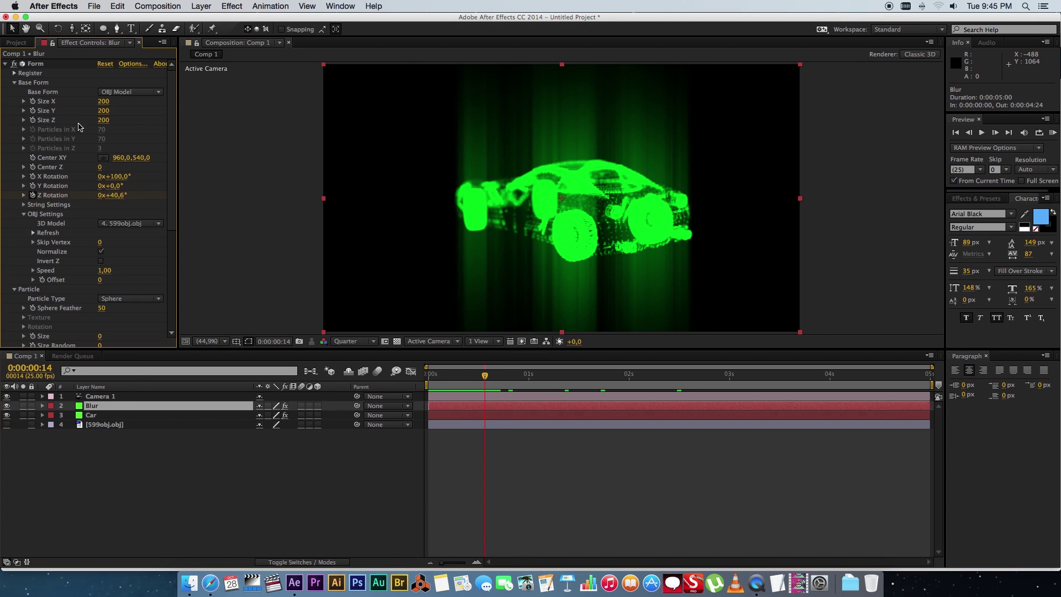
{"action": "scroll", "coordinate": [171, 161], "scroll_direction": "down", "scroll_amount": 3}
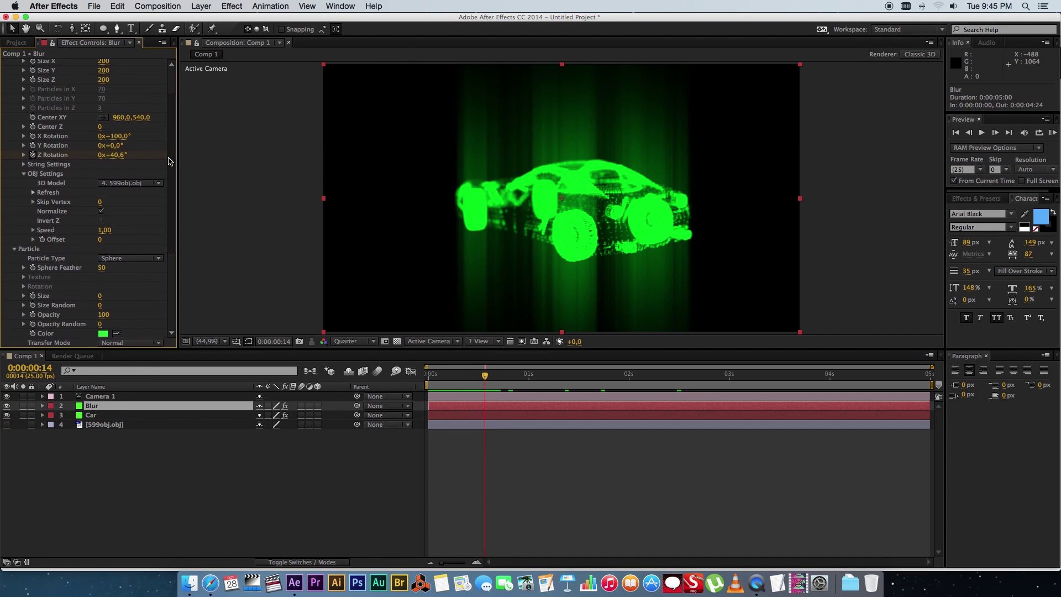
{"action": "scroll", "coordinate": [170, 177], "scroll_direction": "down", "scroll_amount": 3}
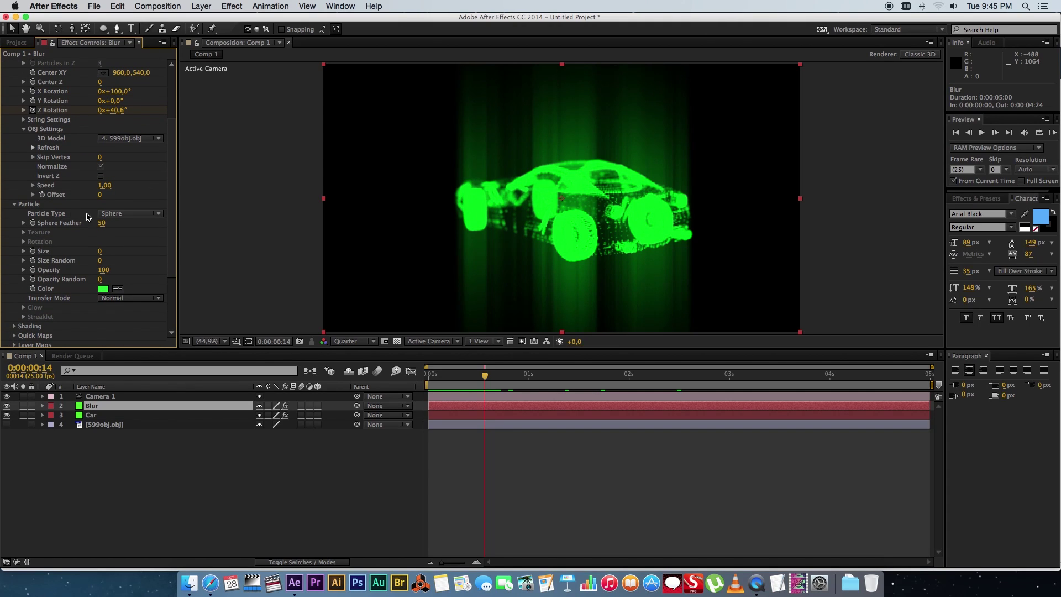
{"action": "scroll", "coordinate": [172, 243], "scroll_direction": "down", "scroll_amount": 2}
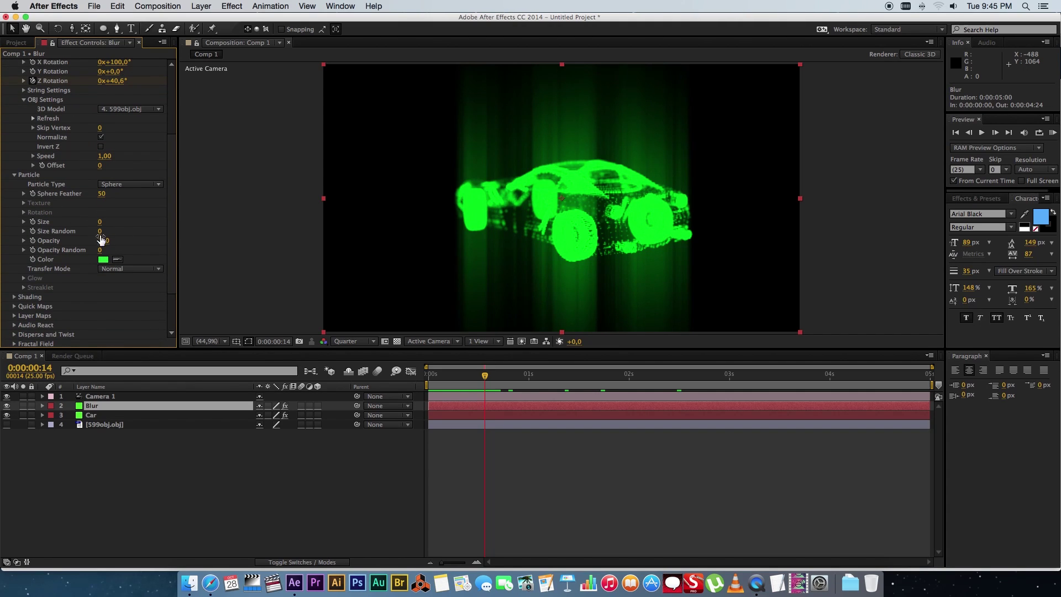
{"action": "scroll", "coordinate": [172, 246], "scroll_direction": "down", "scroll_amount": 1}
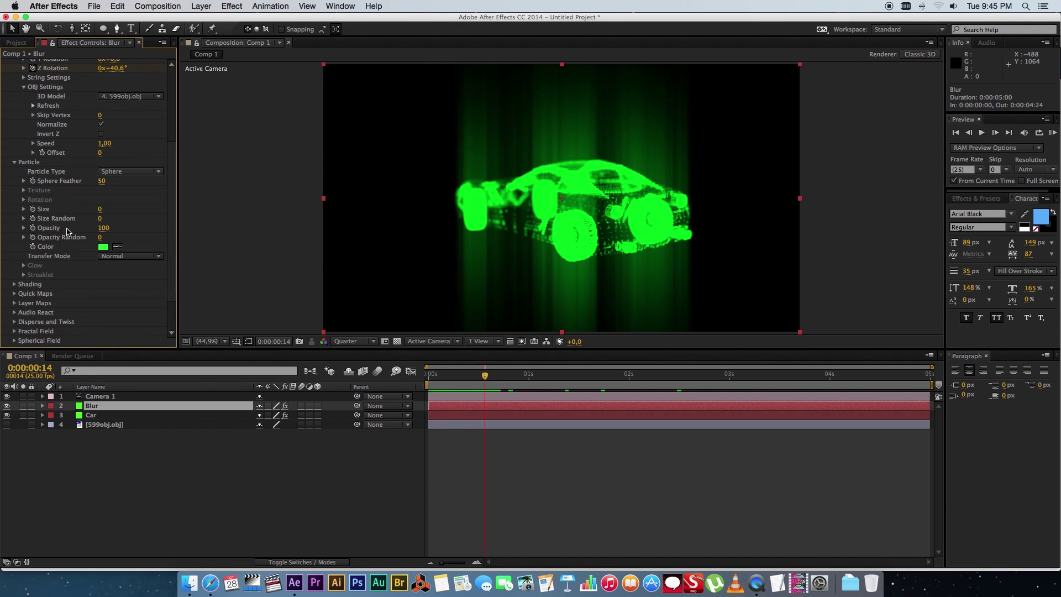
Step: Give the particle Opacity a wiggle(12,100) expression and preview the flicker from the start
{"action": "left_click", "coordinate": [32, 228], "text": "alt"}
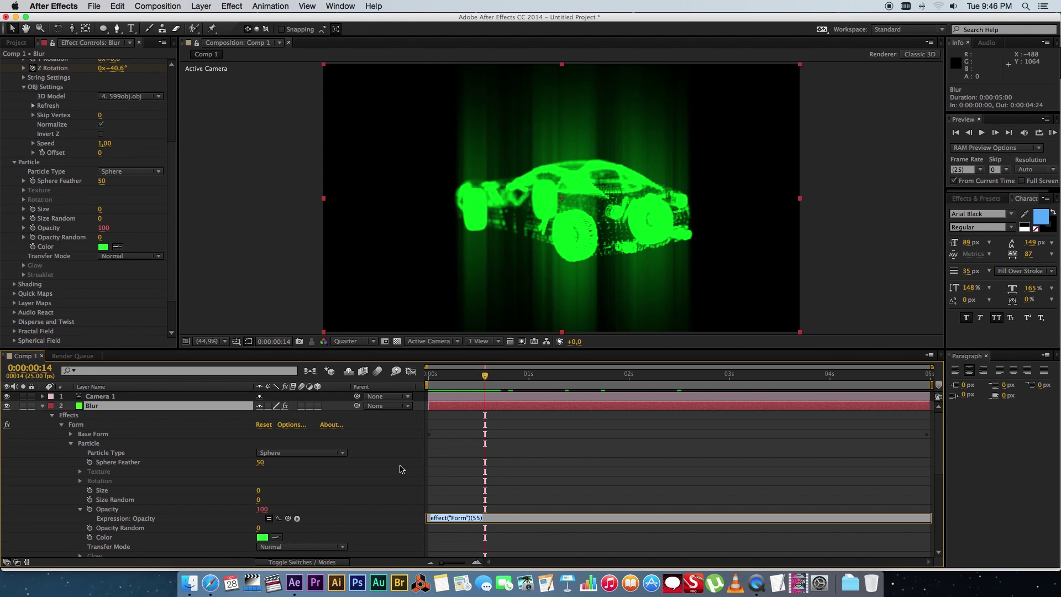
{"action": "type", "text": "wiggle(12,100"}
{"action": "left_click_drag", "start_coordinate": [469, 375], "coordinate": [425, 386]}
{"action": "key", "text": "space"}
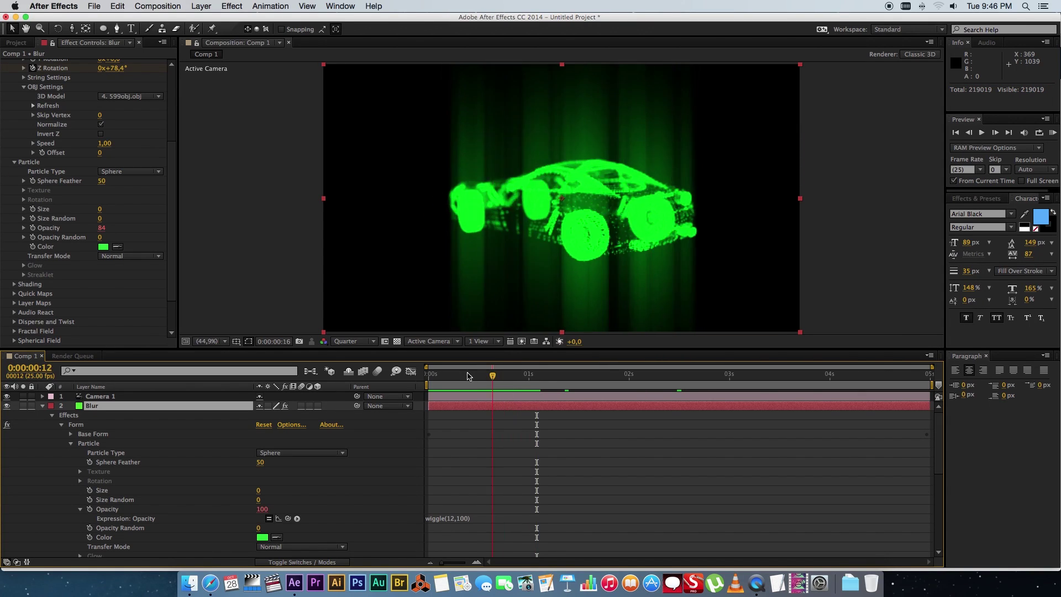
Step: Stop playback, collapse the Blur layer, and scrub to about 2 and 3 seconds to check rotation
{"action": "key", "text": "space"}
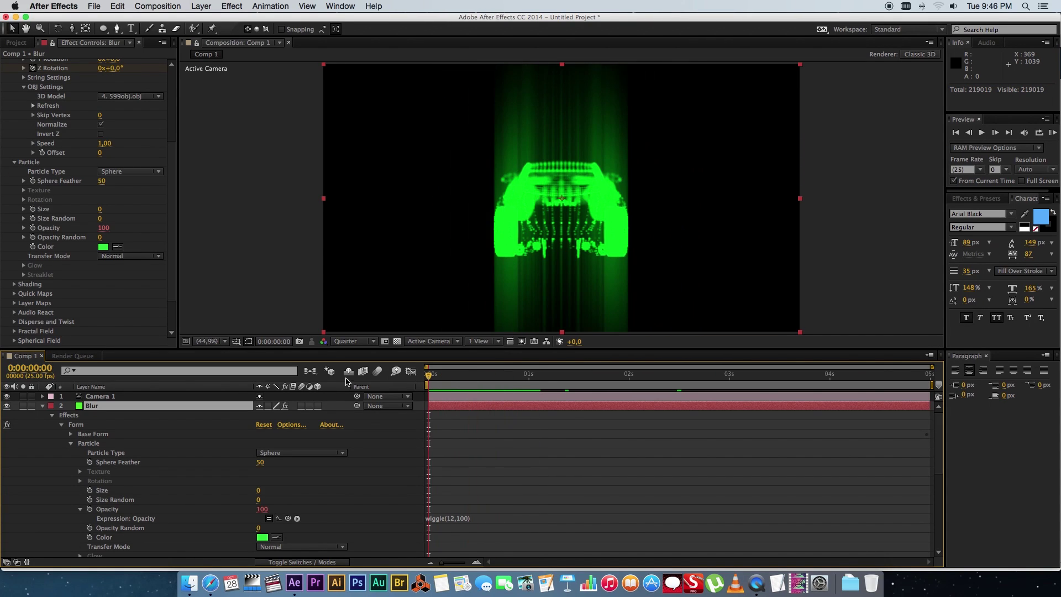
{"action": "left_click", "coordinate": [43, 407]}
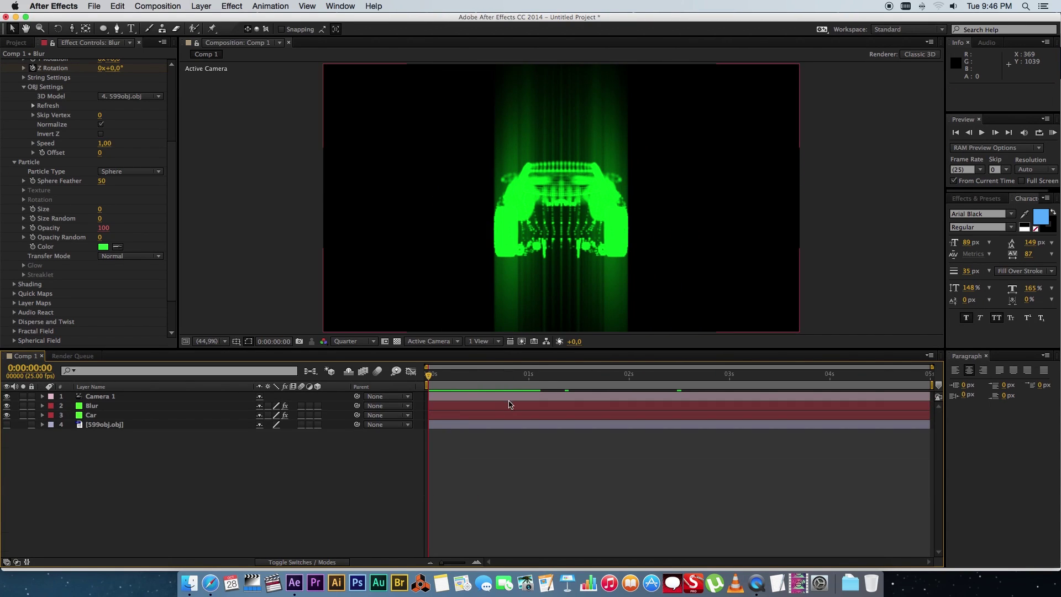
{"action": "left_click", "coordinate": [445, 376]}
{"action": "left_click_drag", "start_coordinate": [451, 378], "coordinate": [637, 376]}
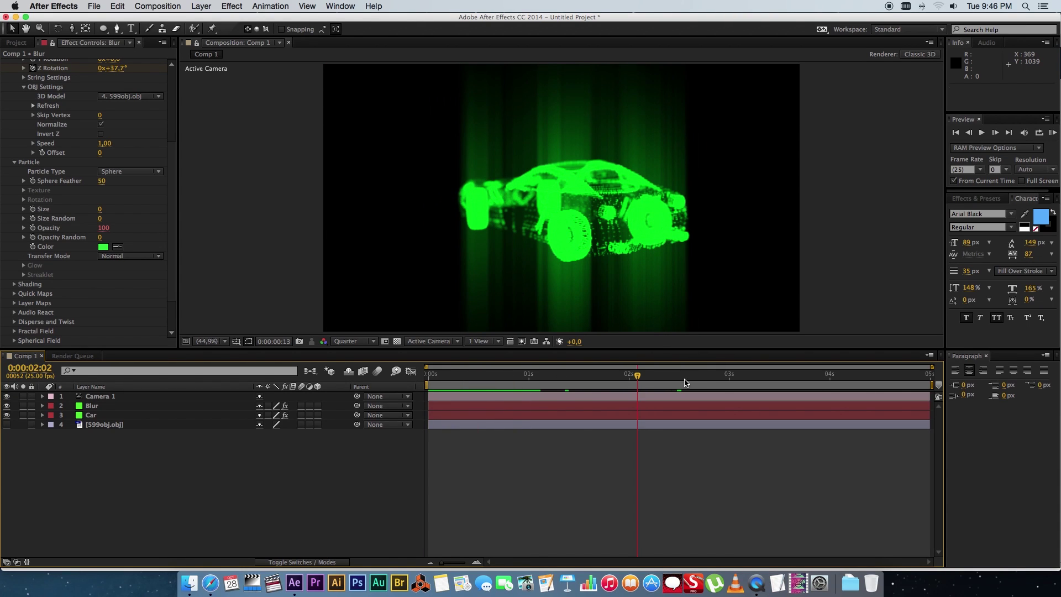
{"action": "left_click", "coordinate": [737, 378]}
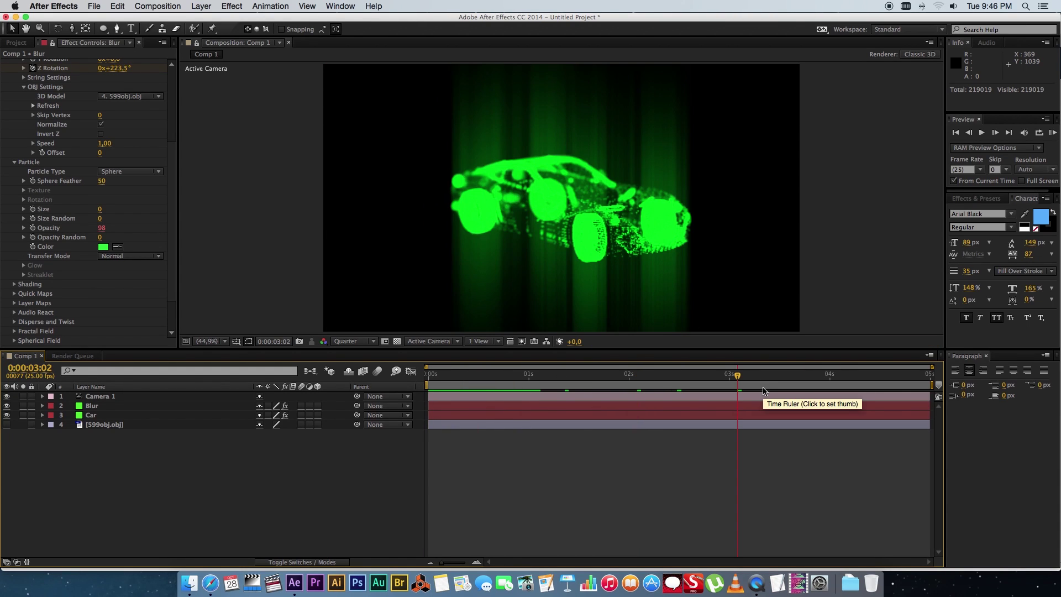